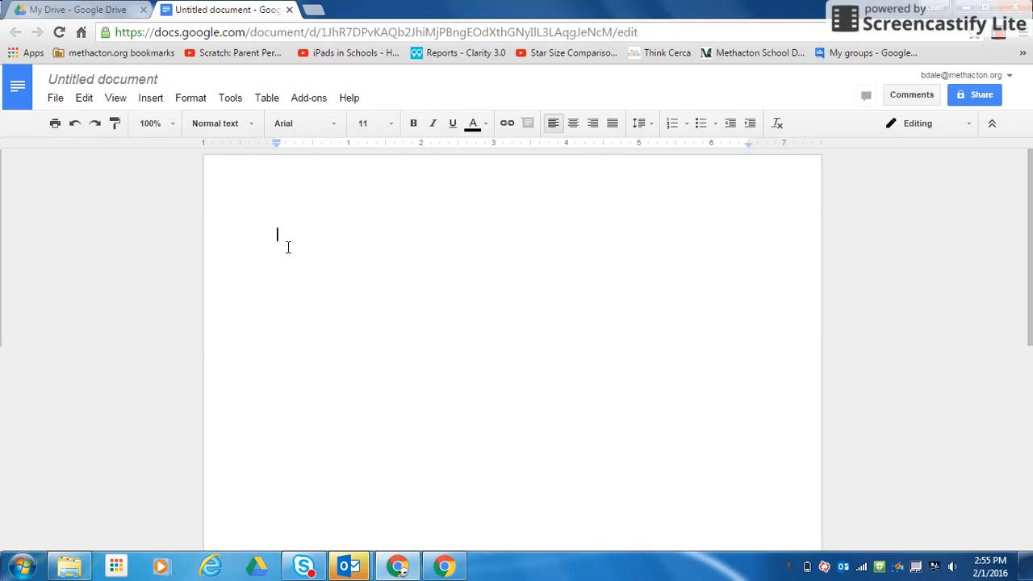
Write the indented opening sentence "This past weekend in the snow was a great one." in the blank document.
{"action": "key", "text": "Tab"}
{"action": "type", "text": "T"}
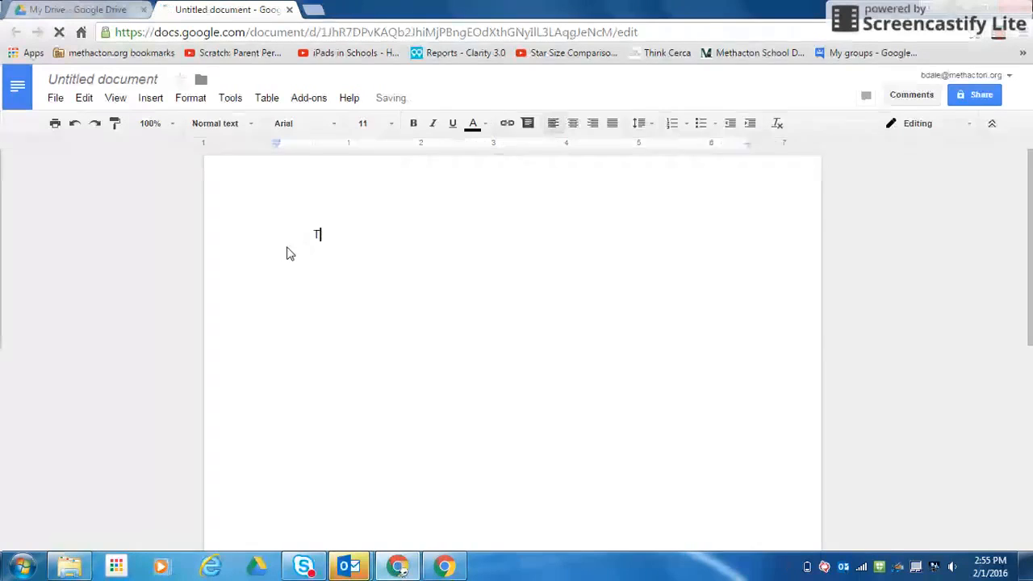
{"action": "type", "text": "his past wee"}
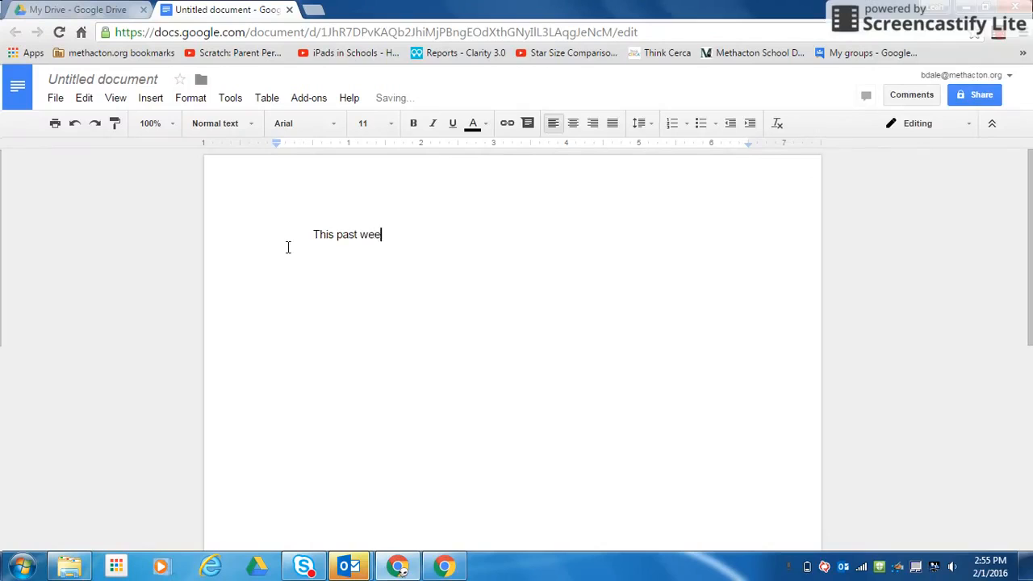
{"action": "type", "text": "kend in the snow"}
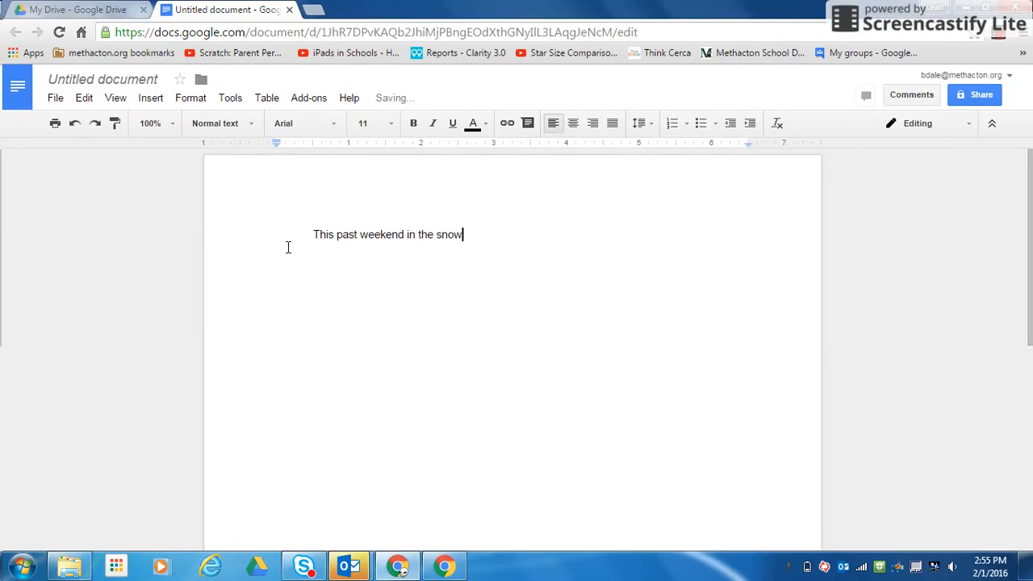
{"action": "type", "text": " was a great one."}
{"action": "left_click", "coordinate": [366, 346]}
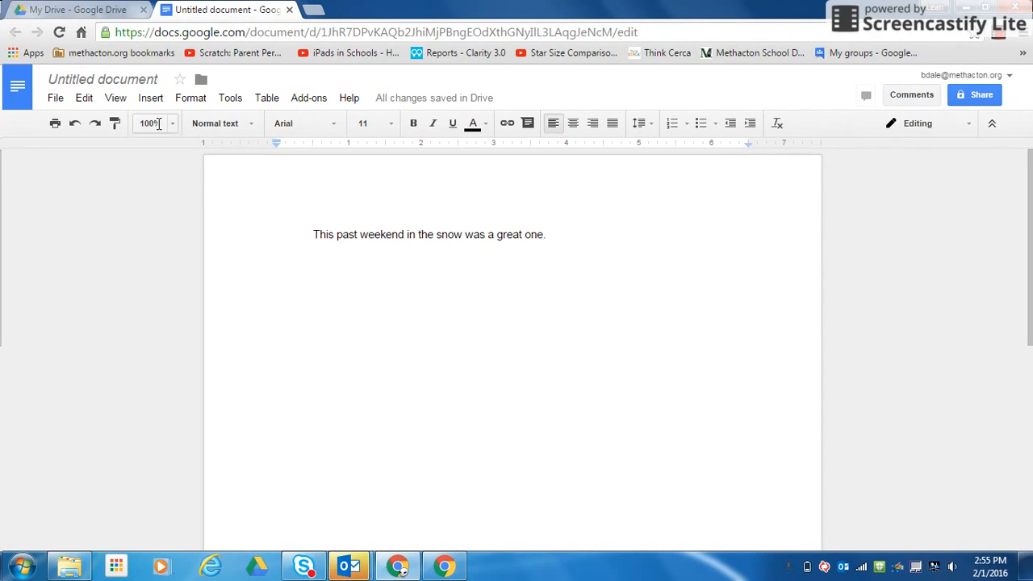
Rename the document as "Sample - snow weekend".
{"action": "left_click", "coordinate": [117, 79]}
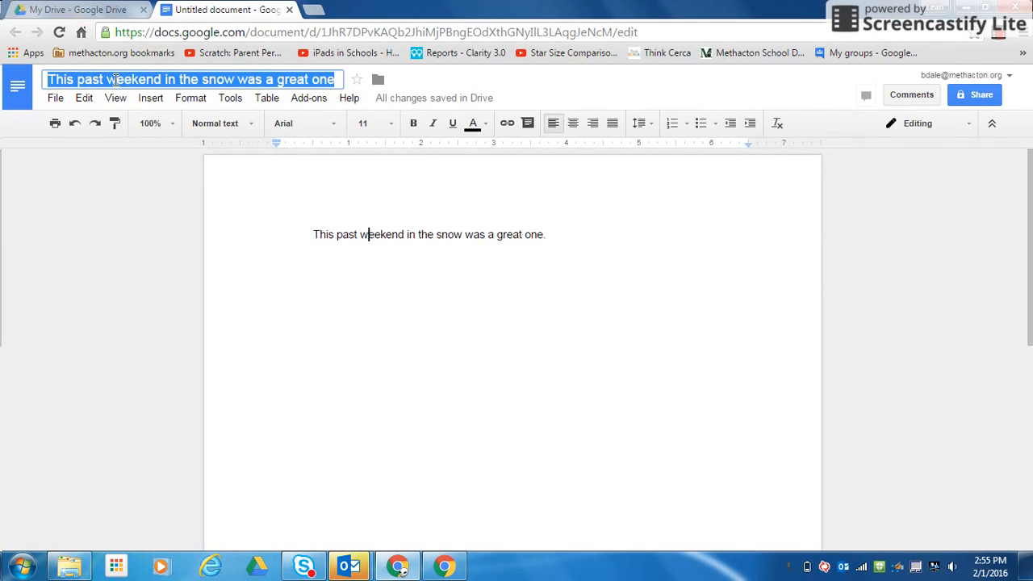
{"action": "type", "text": "Sam"}
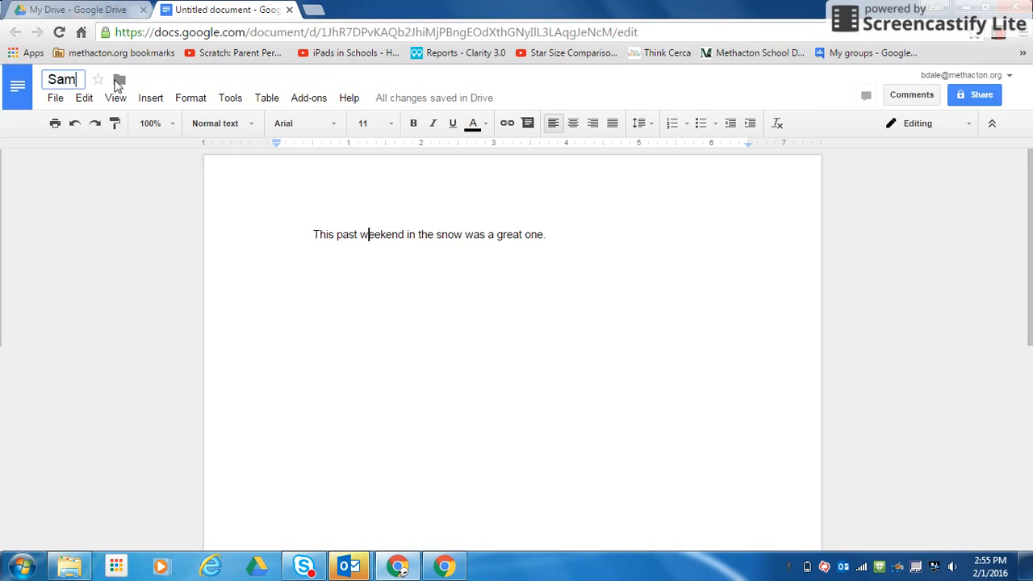
{"action": "type", "text": "ple - snow weekend"}
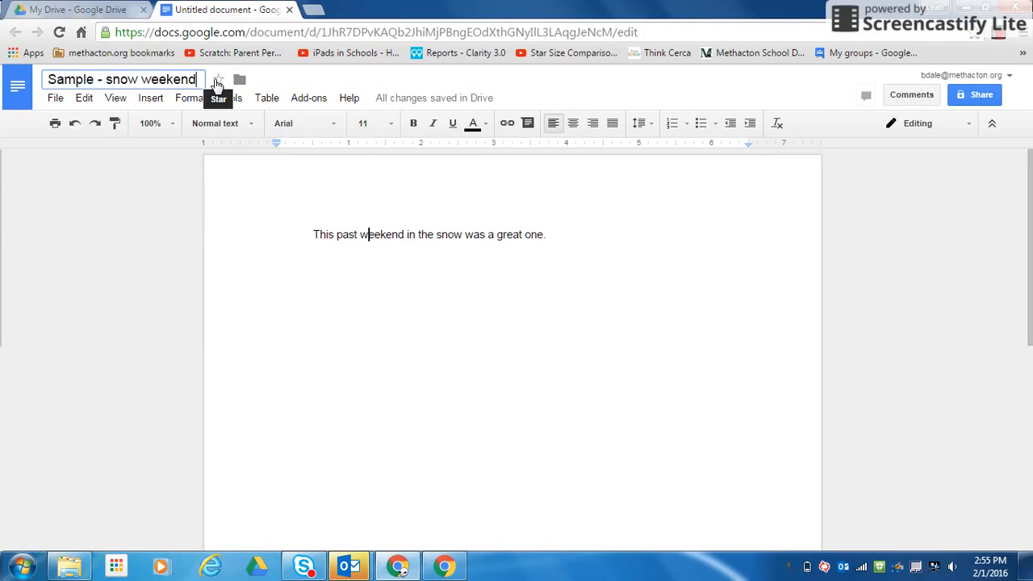
Check the My Drive file list and the folders available for moving the document, without moving it.
{"action": "left_click", "coordinate": [116, 16]}
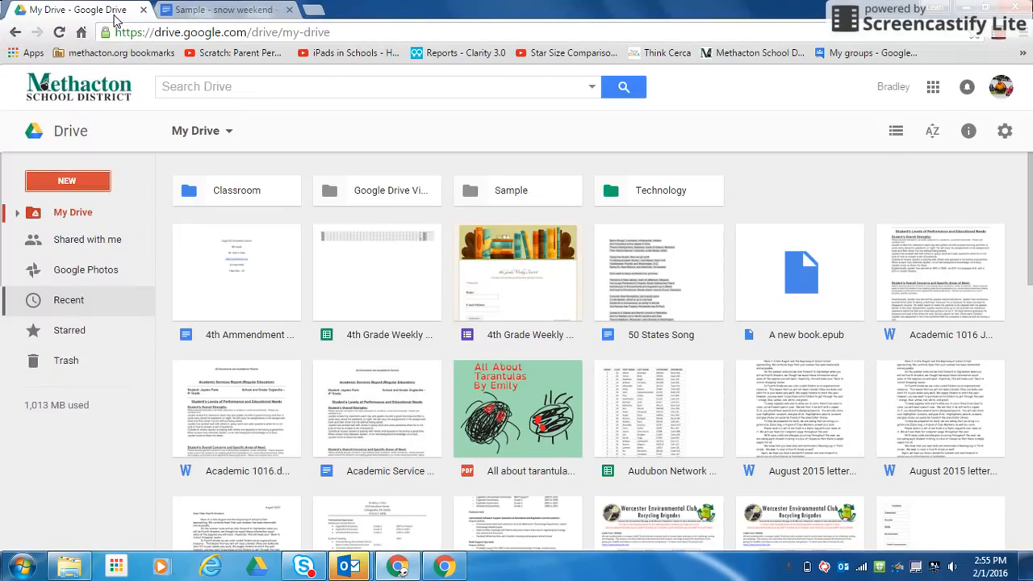
{"action": "left_click", "coordinate": [227, 12]}
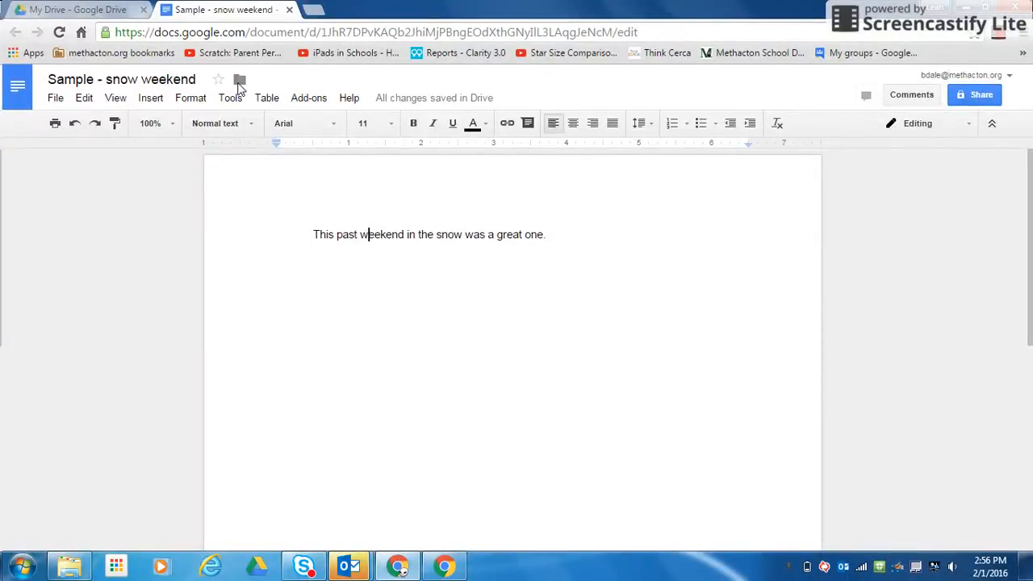
{"action": "left_click", "coordinate": [238, 82]}
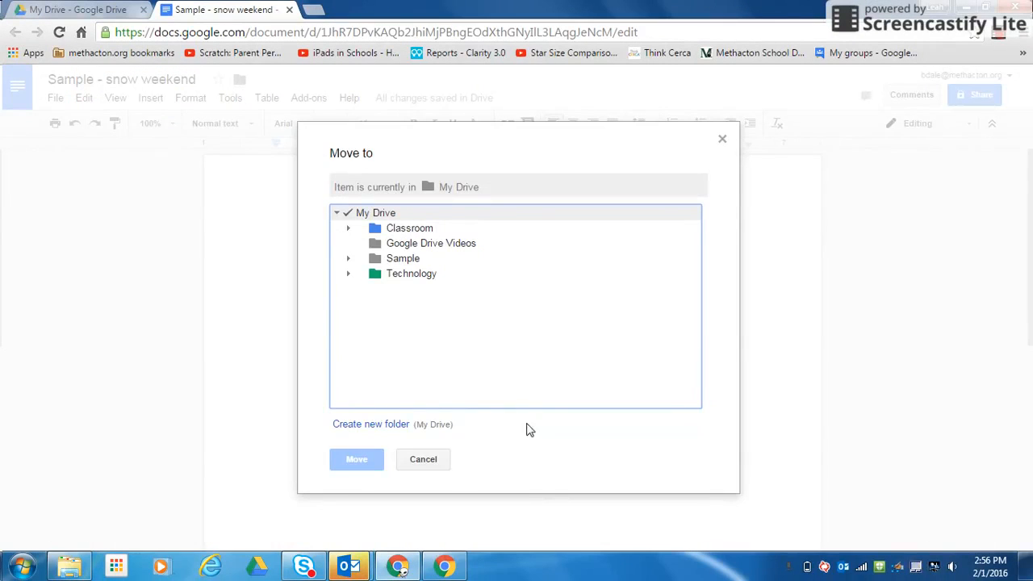
{"action": "left_click", "coordinate": [423, 459]}
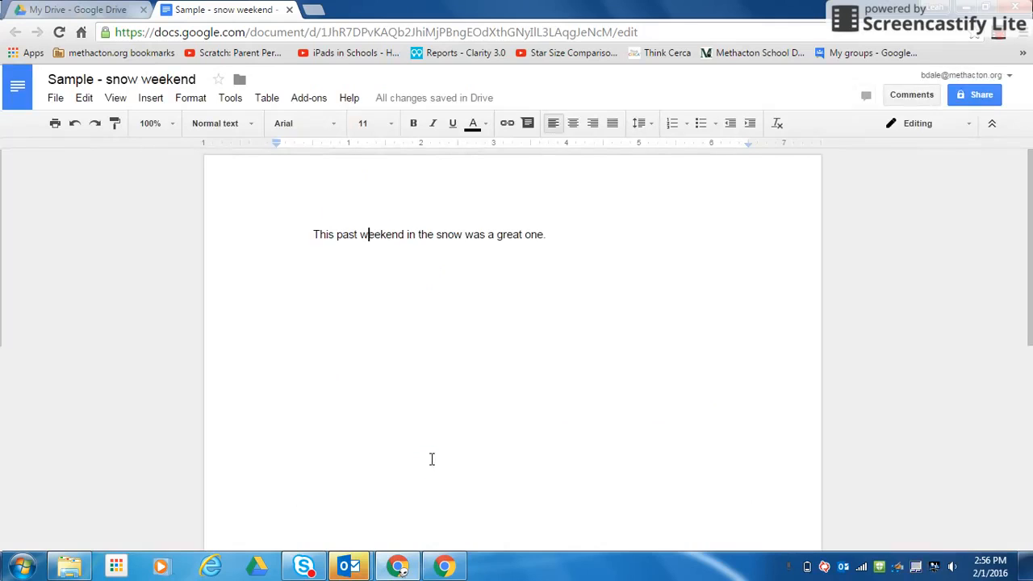
Continue the paragraph with "My neighbors and I deceided to try to snoboard in my backyard.".
{"action": "double_click", "coordinate": [614, 239]}
{"action": "left_click", "coordinate": [602, 230]}
{"action": "type", "text": "My "}
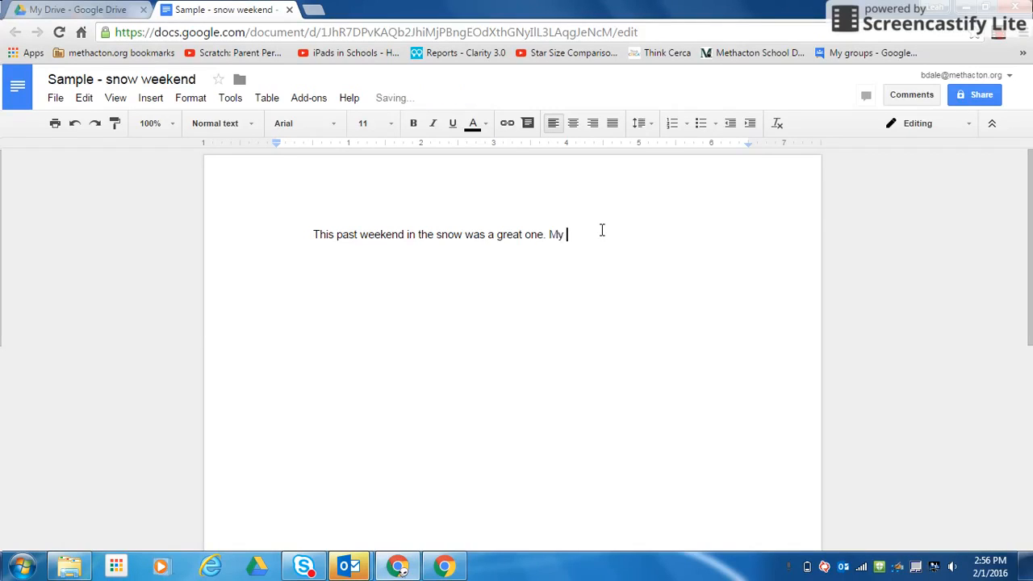
{"action": "type", "text": "neighbors and I deceided to try "}
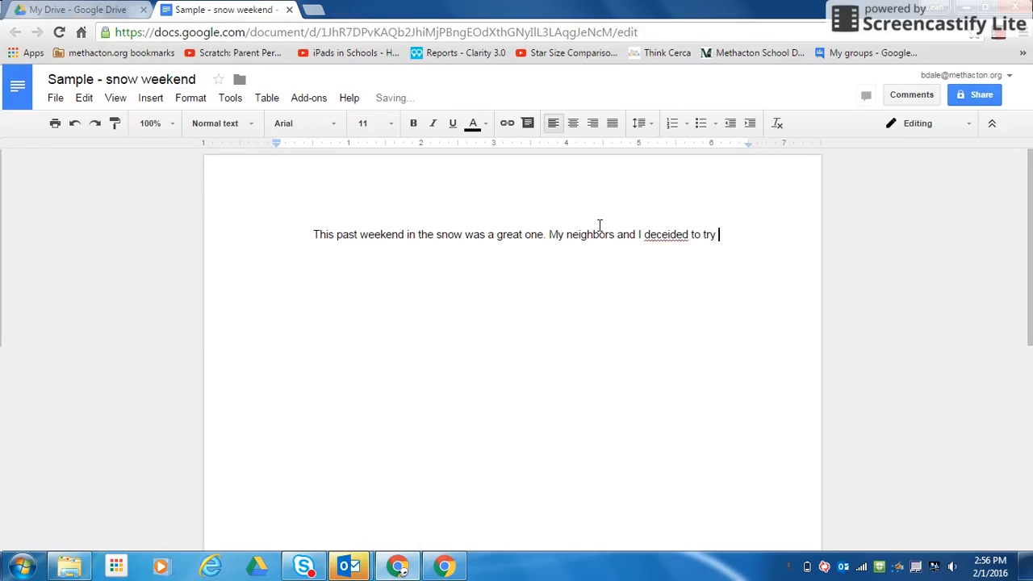
{"action": "type", "text": "to snow"}
{"action": "key", "text": "BackSpace"}
{"action": "type", "text": "board in my "}
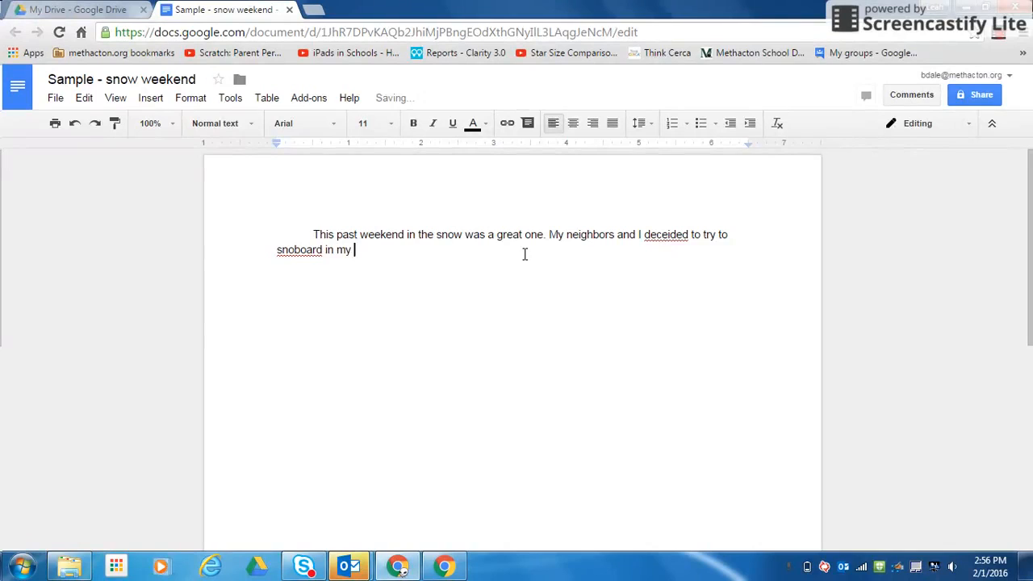
{"action": "type", "text": "backyard."}
Correct the misspelled words to "snowboard" and "decided" using the spelling suggestions.
{"action": "right_click", "coordinate": [289, 255]}
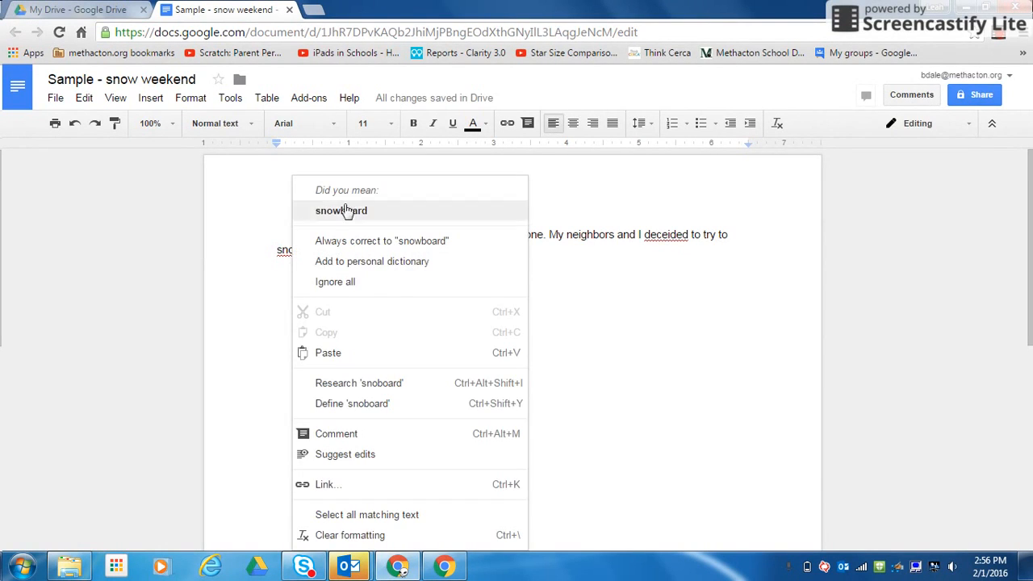
{"action": "left_click", "coordinate": [346, 209]}
{"action": "right_click", "coordinate": [675, 239]}
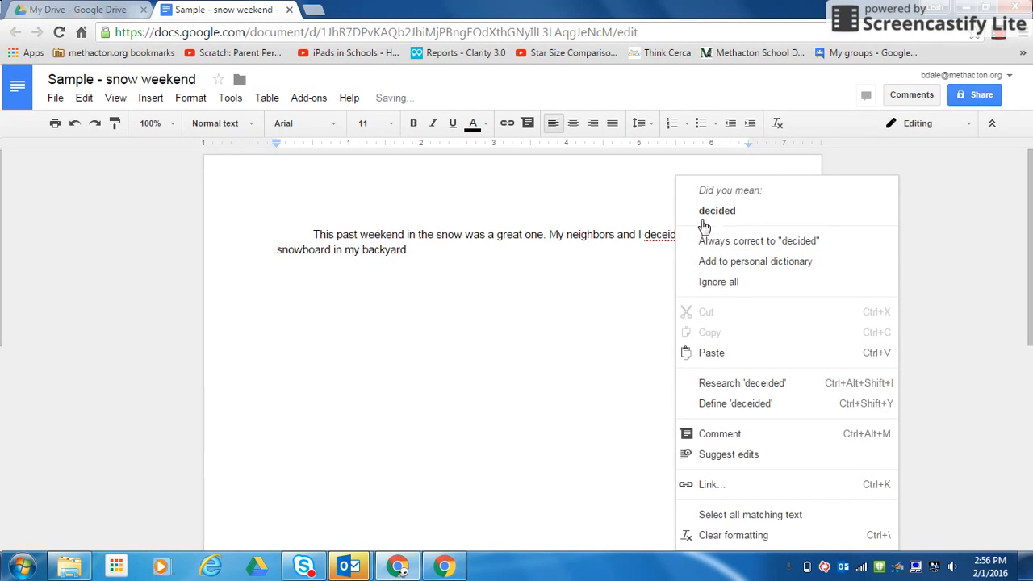
{"action": "left_click", "coordinate": [714, 211]}
Leave a blank line below the paragraph and insert the first picture from a Google image search for "snowboard".
{"action": "left_click", "coordinate": [443, 246]}
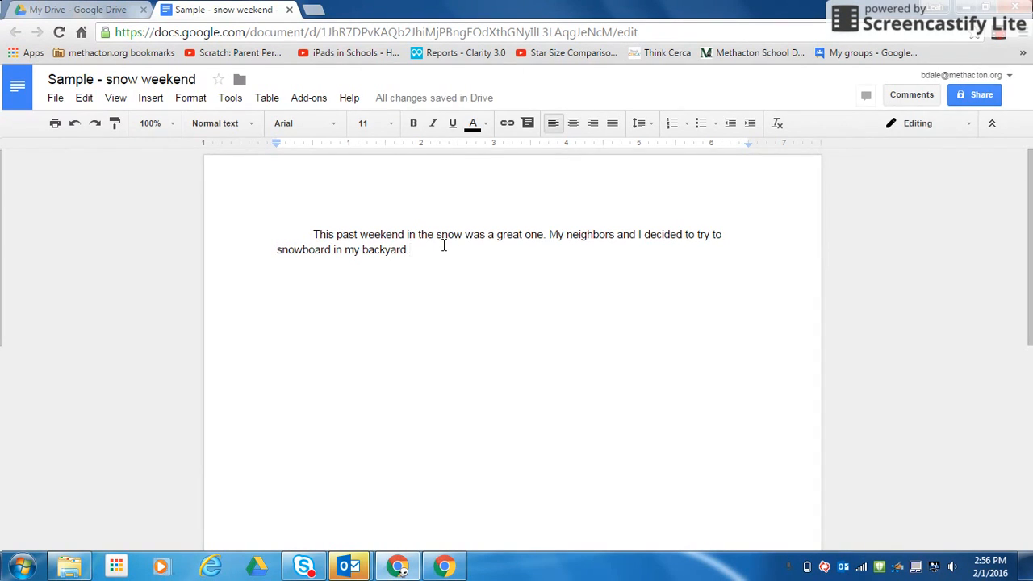
{"action": "key", "text": "Return"}
{"action": "key", "text": "Return"}
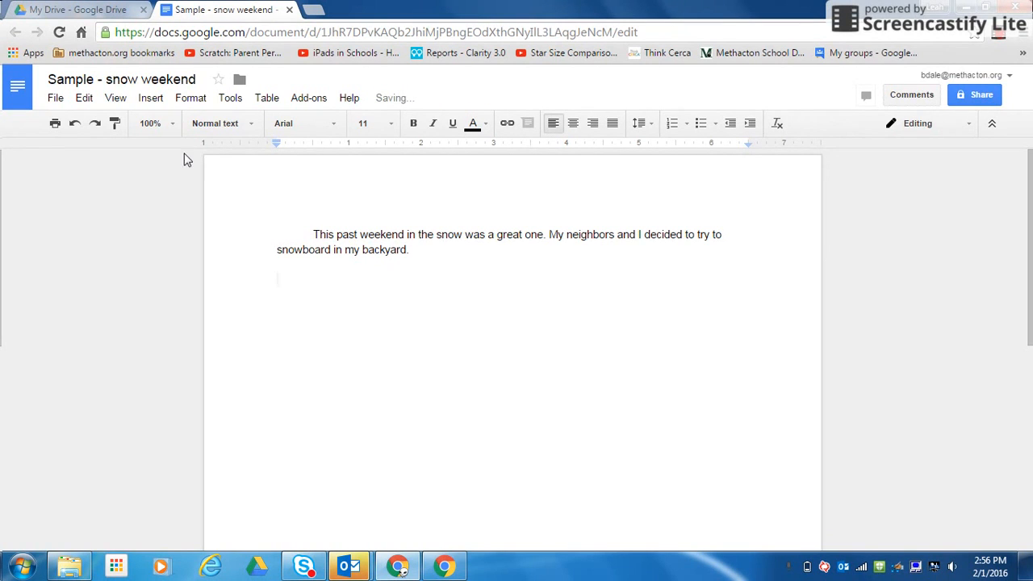
{"action": "left_click", "coordinate": [150, 97]}
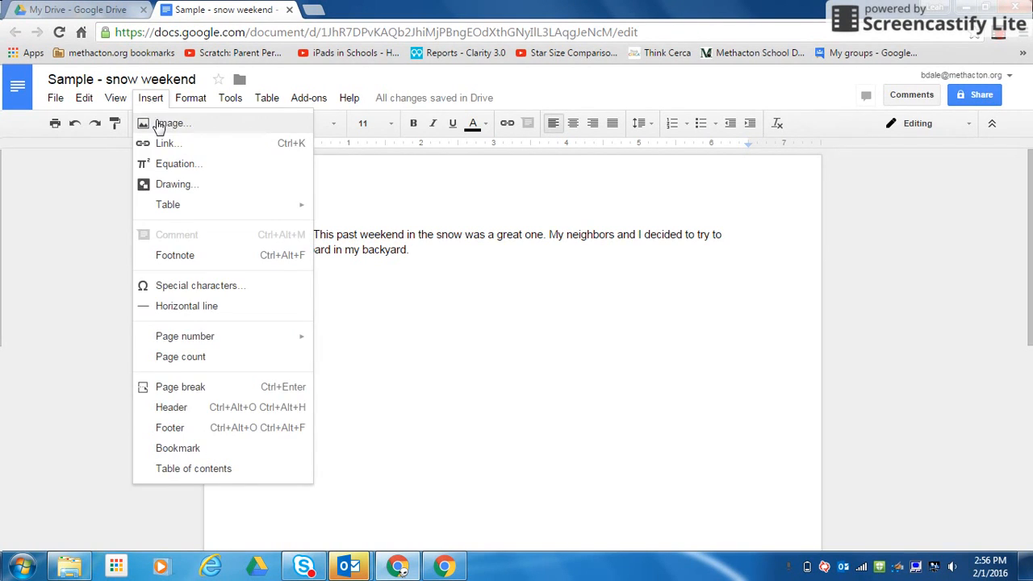
{"action": "left_click", "coordinate": [155, 124]}
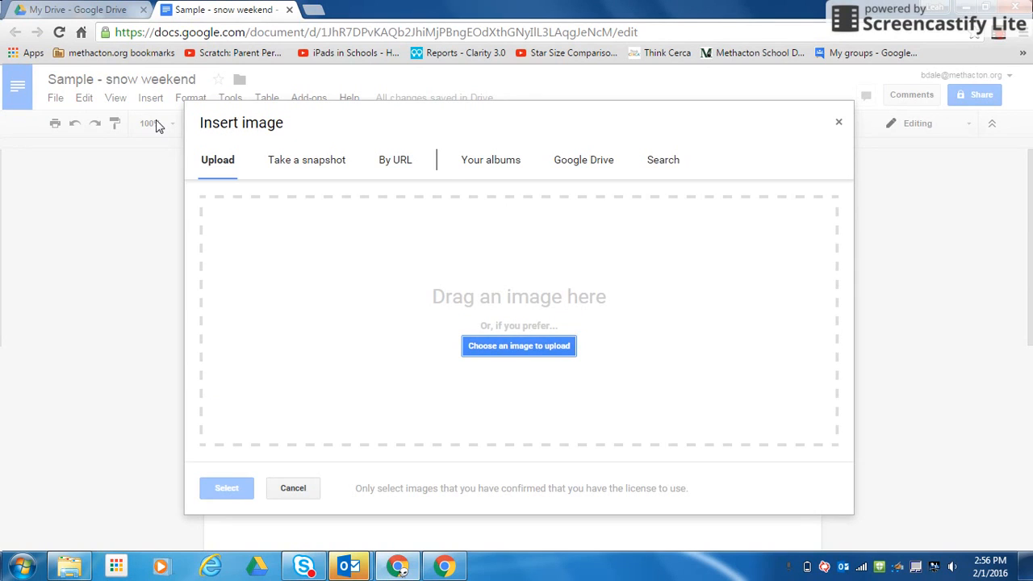
{"action": "left_click", "coordinate": [645, 160]}
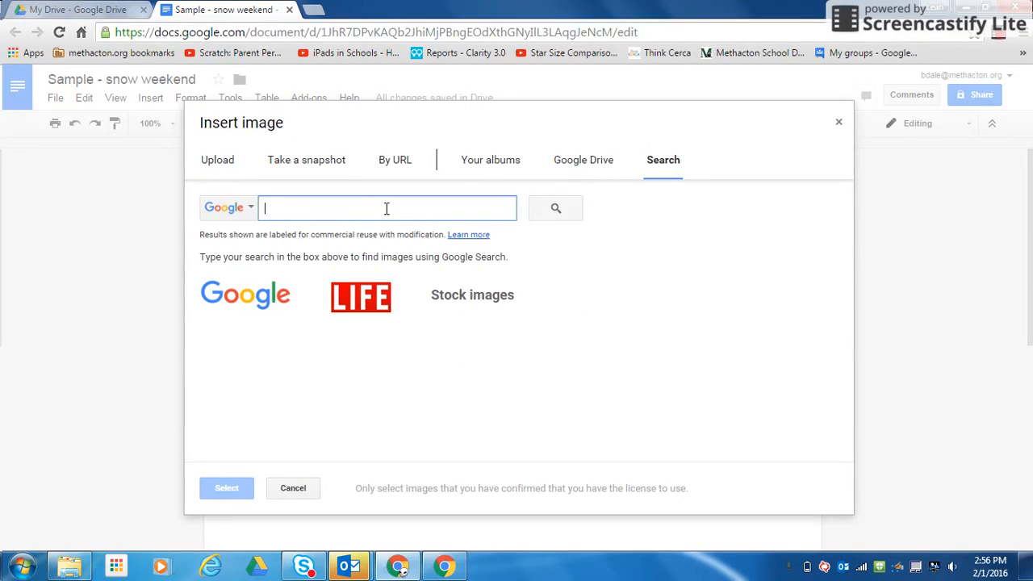
{"action": "type", "text": "snowboard"}
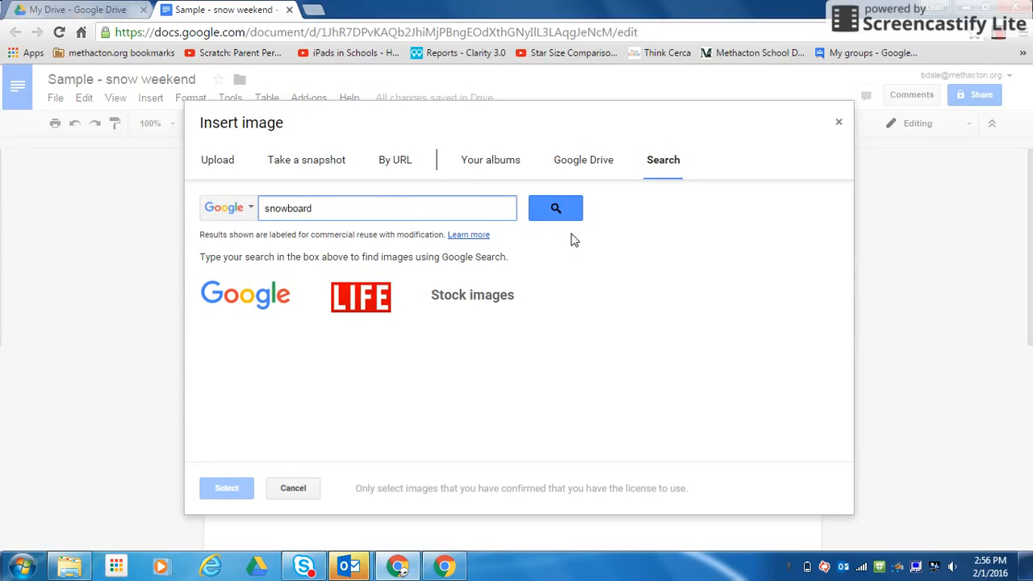
{"action": "key", "text": "Return"}
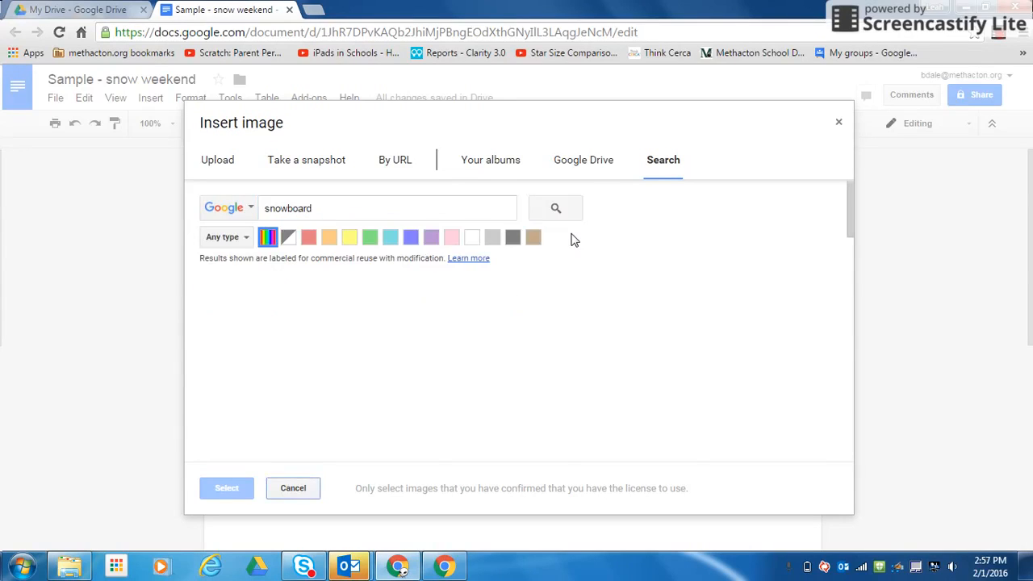
{"action": "left_click", "coordinate": [284, 356]}
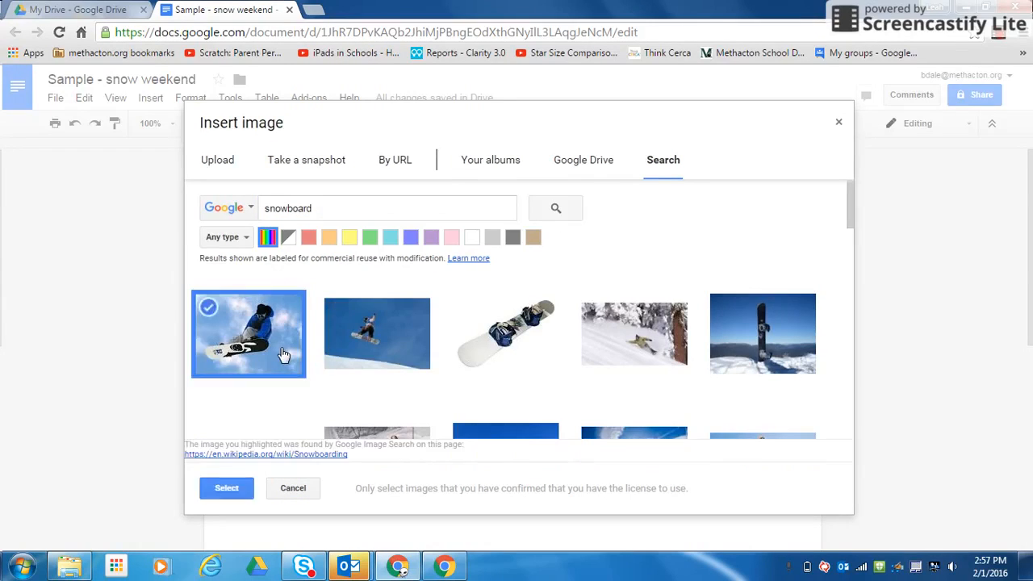
{"action": "left_click", "coordinate": [237, 490]}
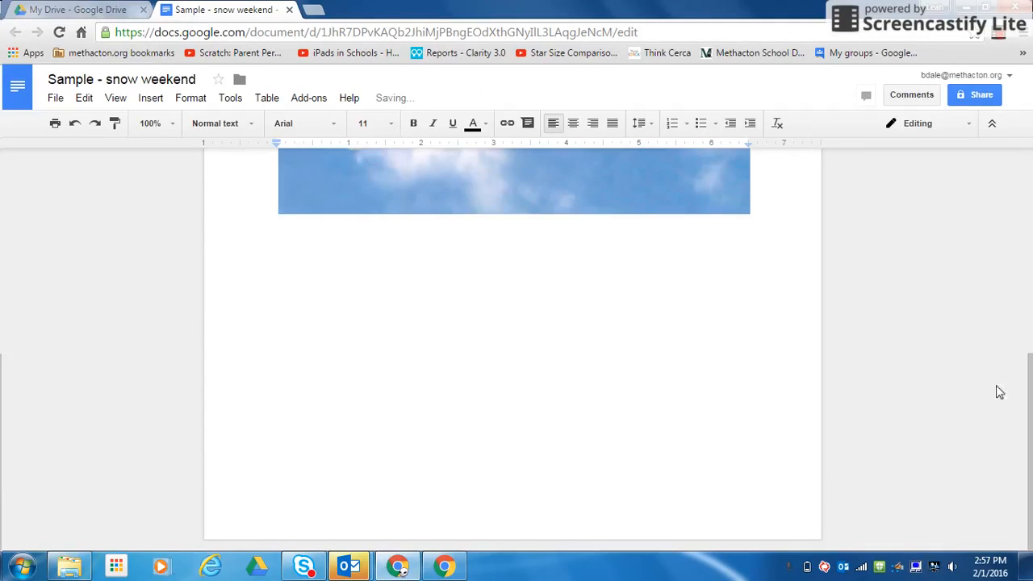
Shrink the snowboarder image proportionally to about 2.6 inches wide.
{"action": "left_click_drag", "start_coordinate": [1025, 412], "coordinate": [1018, 251]}
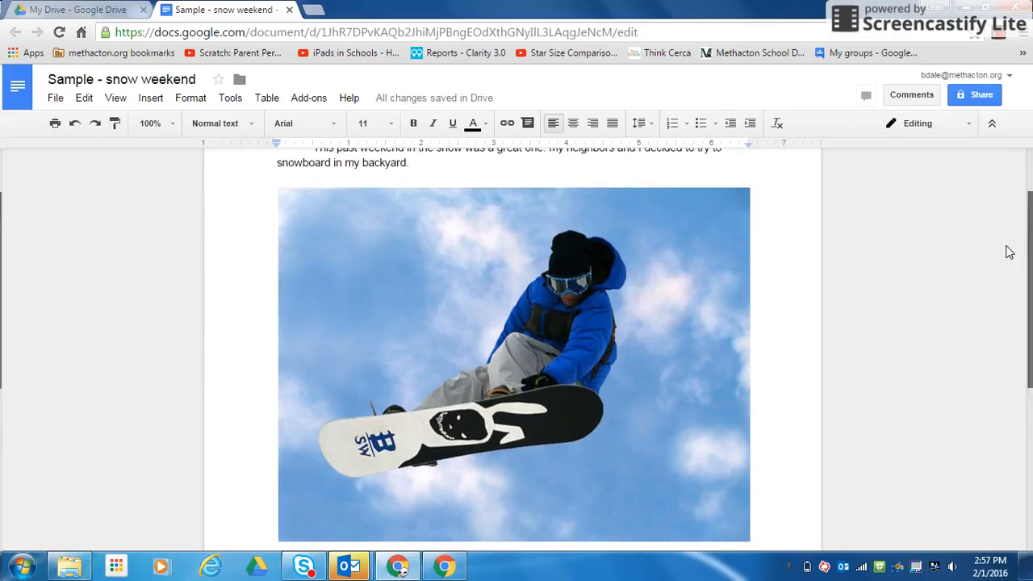
{"action": "left_click", "coordinate": [653, 254]}
{"action": "left_click_drag", "start_coordinate": [750, 188], "coordinate": [405, 409]}
{"action": "left_click", "coordinate": [767, 343]}
Set the snowboarder image to wrap text and move it to the right side of the page, below the paragraph.
{"action": "left_click", "coordinate": [371, 249]}
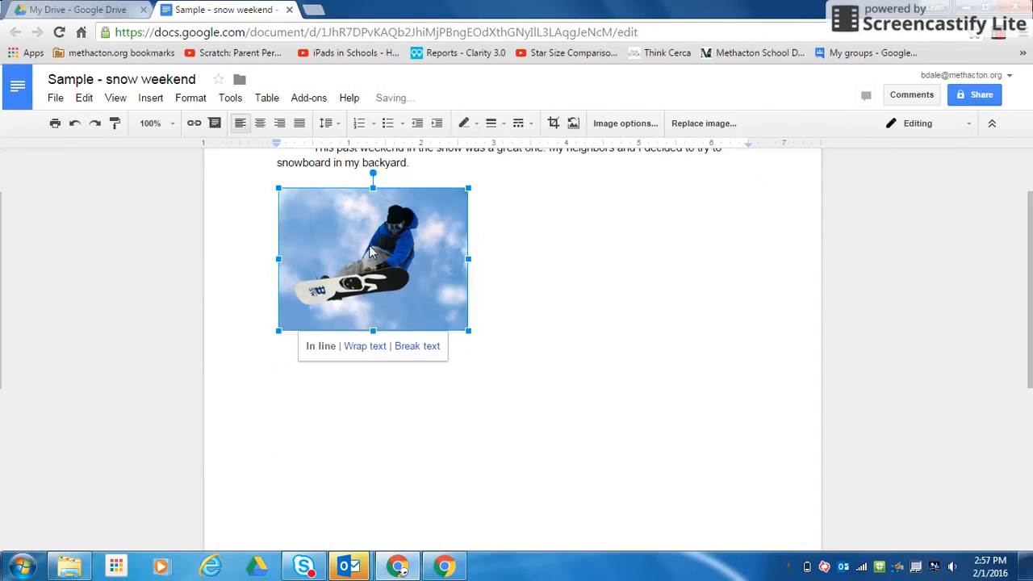
{"action": "left_click", "coordinate": [363, 347]}
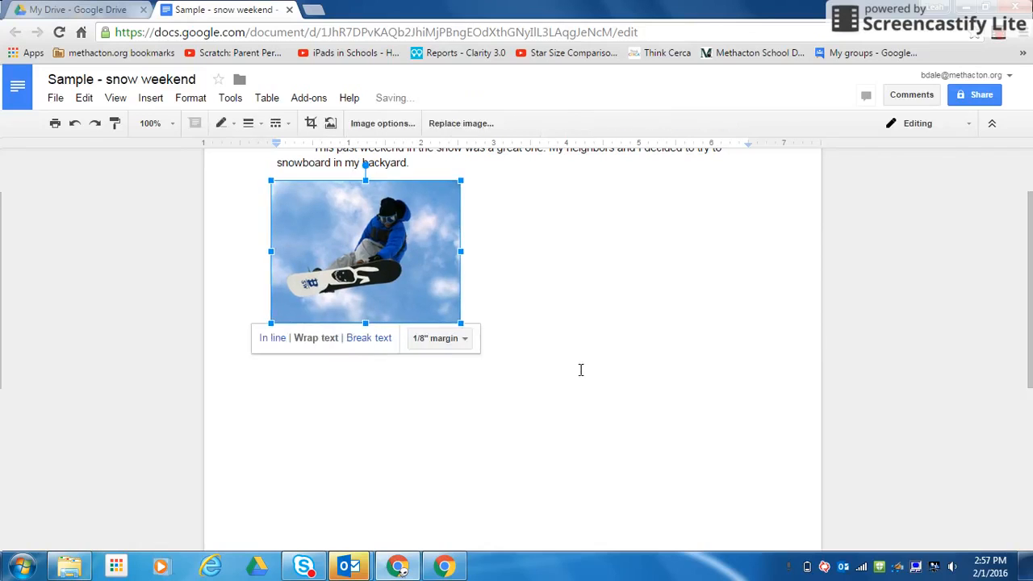
{"action": "left_click", "coordinate": [462, 297]}
{"action": "left_click_drag", "start_coordinate": [422, 274], "coordinate": [752, 268]}
{"action": "left_click", "coordinate": [720, 375]}
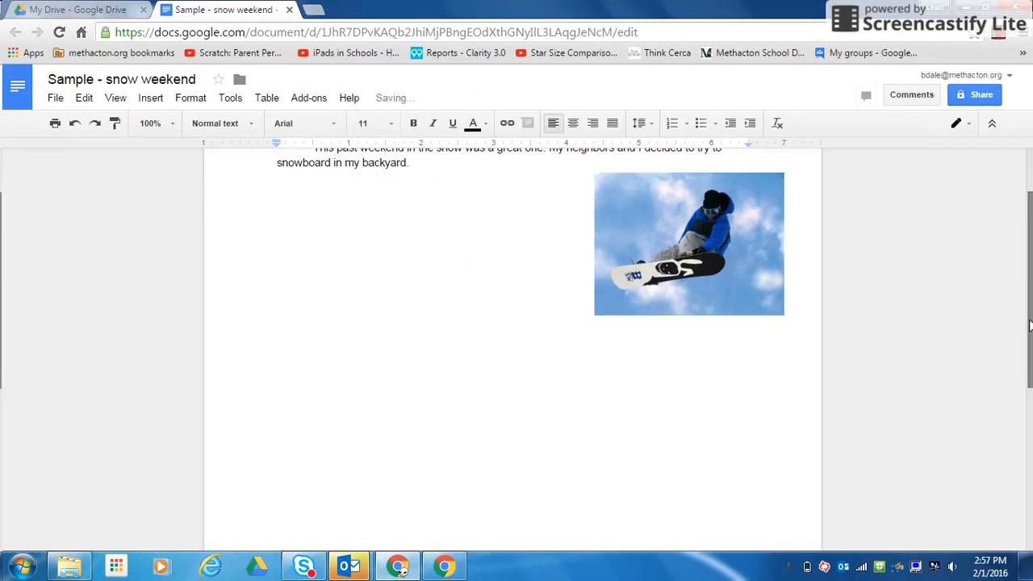
{"action": "scroll", "coordinate": [1031, 234], "scroll_direction": "up", "scroll_amount": 1}
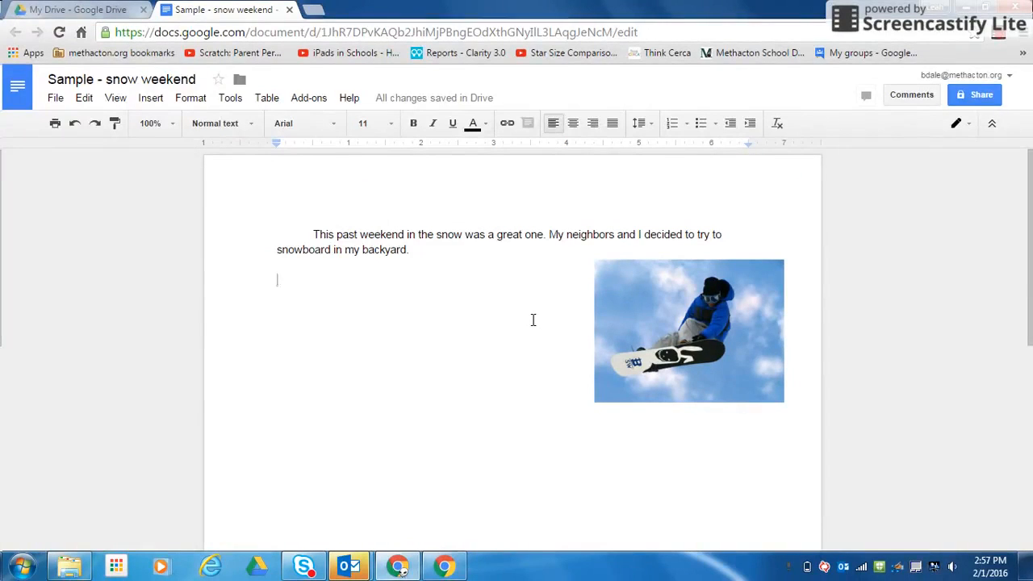
Open the revision history, view the 2:55 PM version, show more detailed revisions, and view the 2:56 PM version.
{"action": "left_click", "coordinate": [54, 98]}
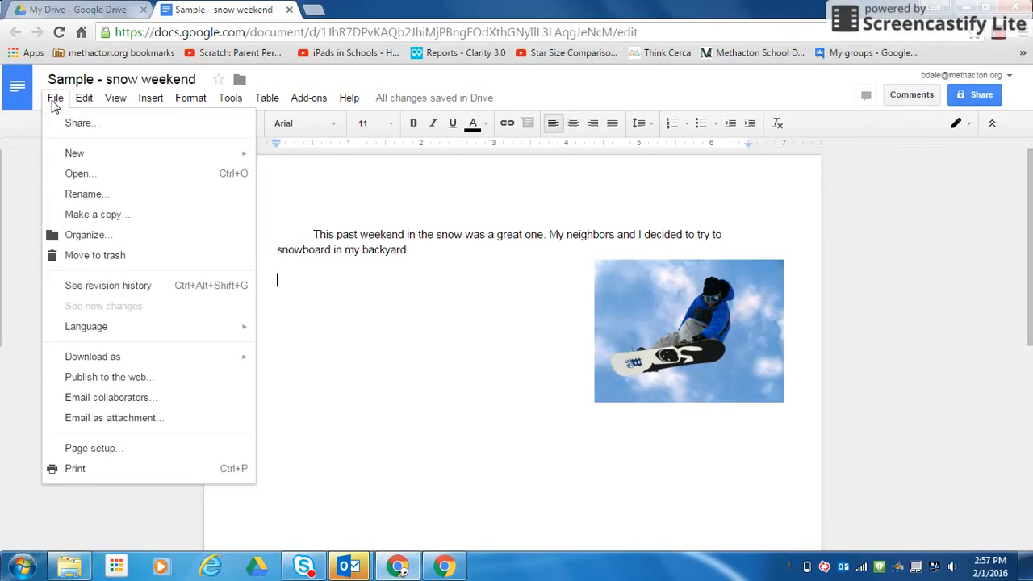
{"action": "left_click", "coordinate": [99, 288]}
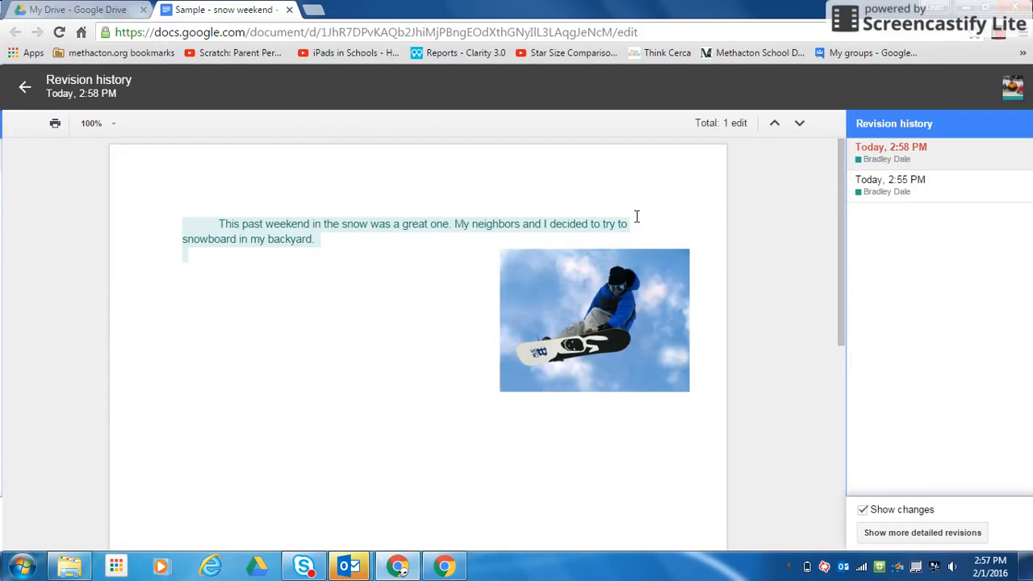
{"action": "left_click", "coordinate": [917, 182]}
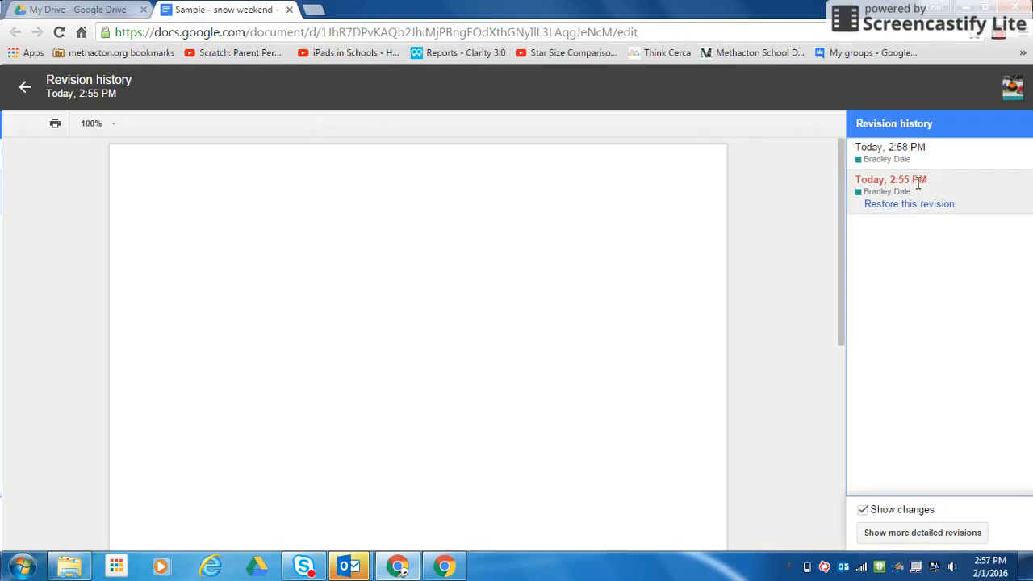
{"action": "left_click", "coordinate": [920, 533]}
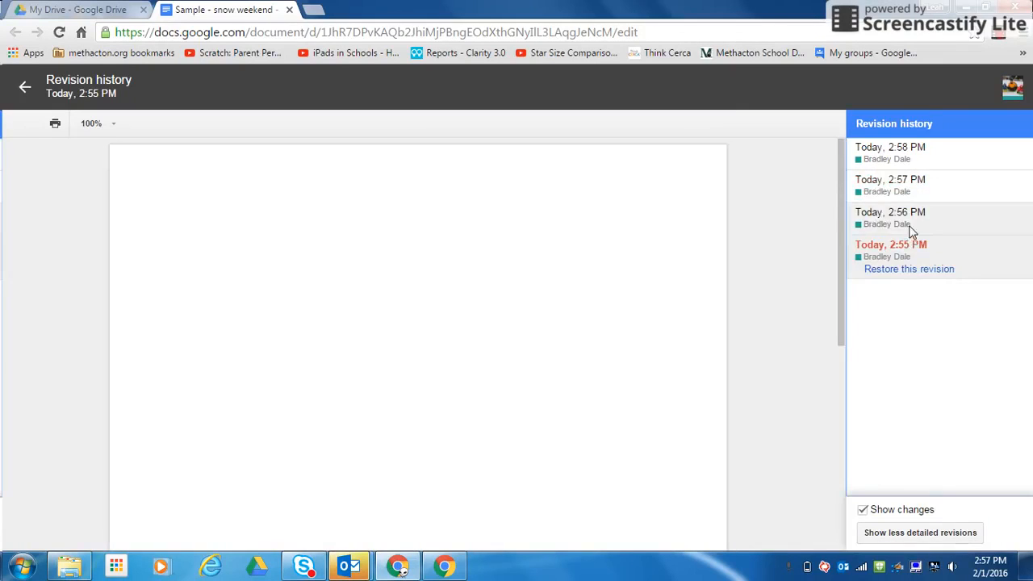
{"action": "left_click", "coordinate": [910, 226]}
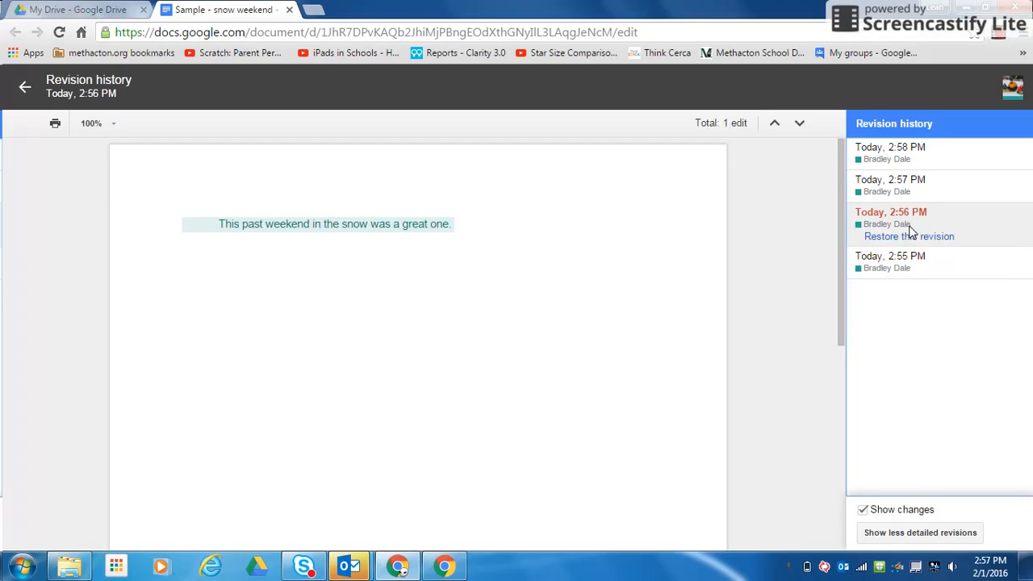
View the 2:57 PM and 2:58 PM versions and restore the document to the 2:56 PM revision.
{"action": "left_click", "coordinate": [913, 197]}
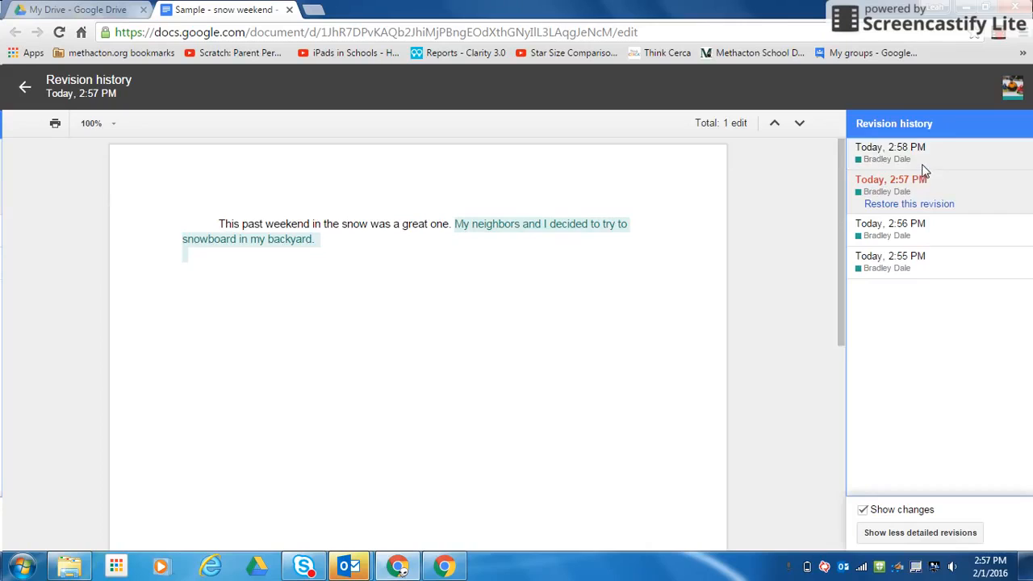
{"action": "left_click", "coordinate": [922, 167]}
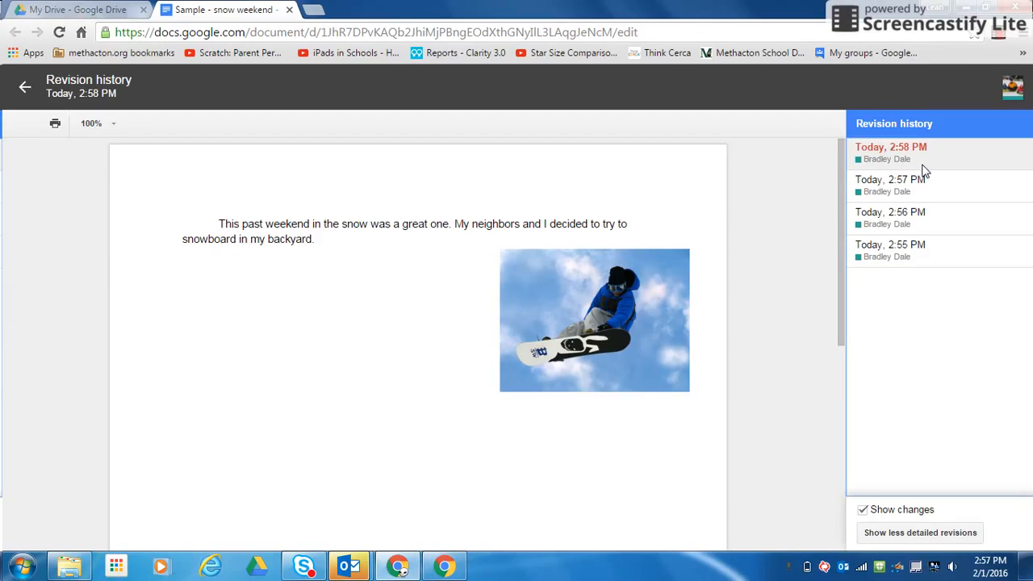
{"action": "left_click", "coordinate": [910, 232]}
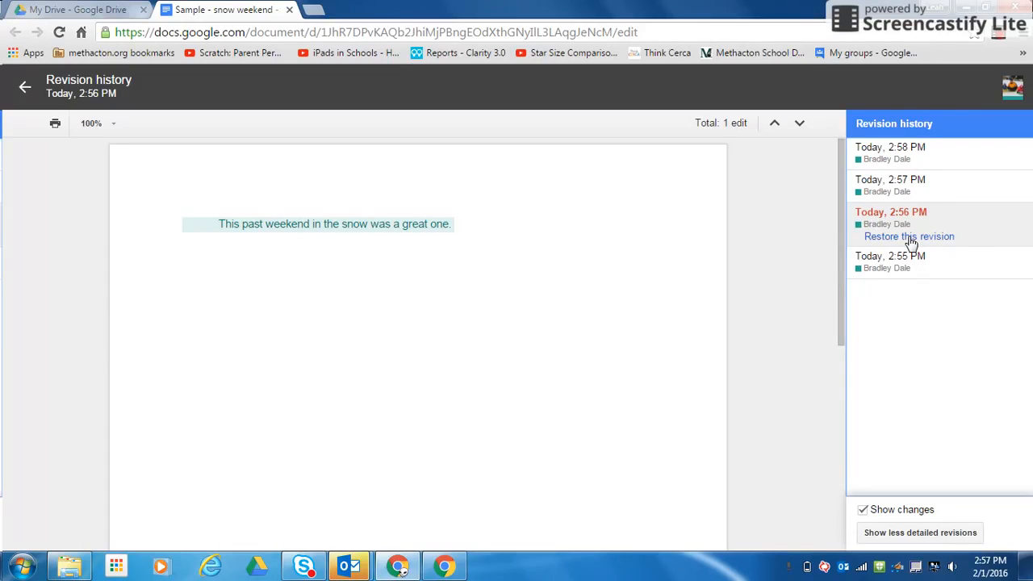
{"action": "left_click", "coordinate": [909, 238]}
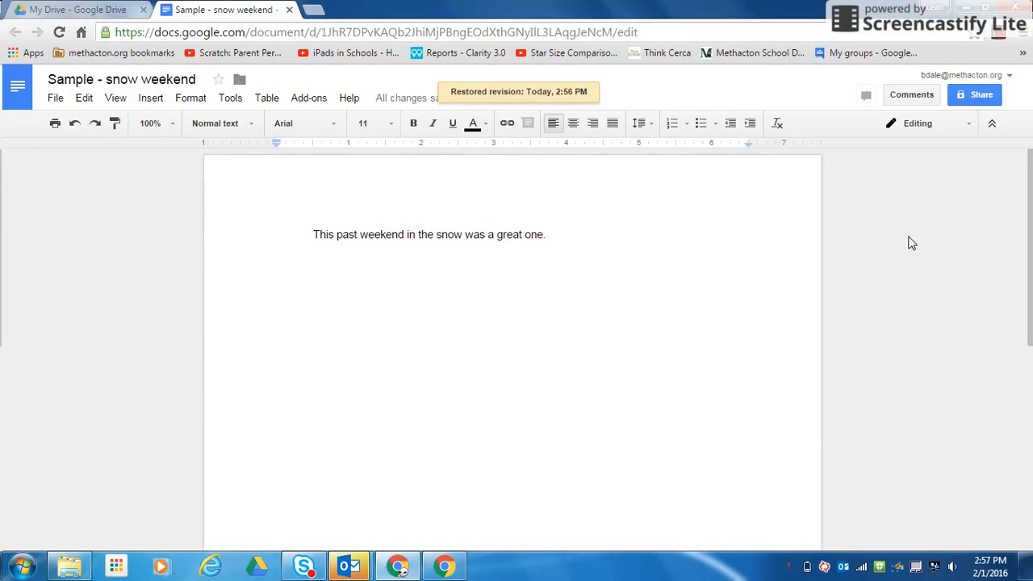
Reopen the revision history and restore the earlier 2:58 PM revision that contains the full paragraph and snowboarder image.
{"action": "left_click", "coordinate": [55, 97]}
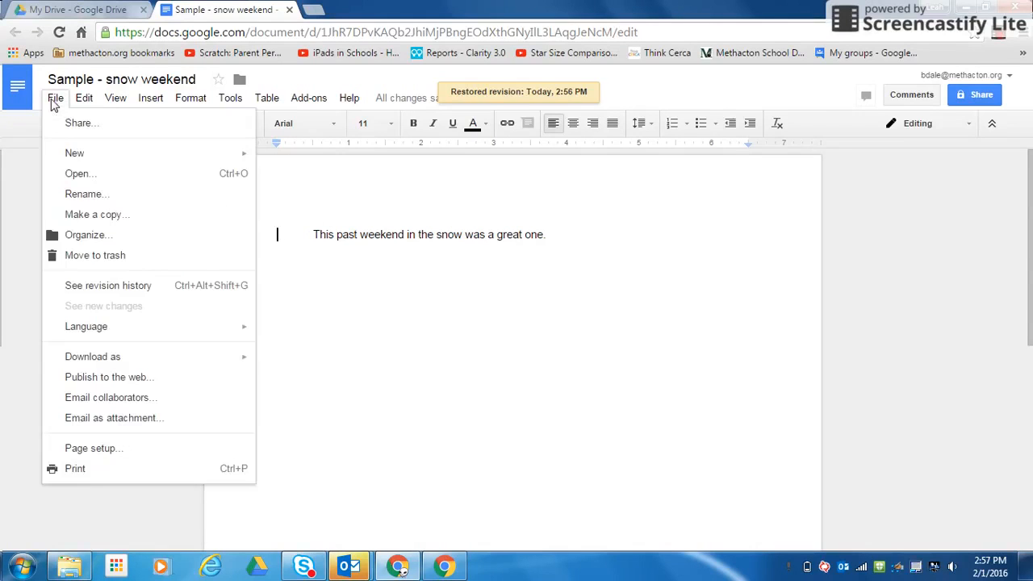
{"action": "left_click", "coordinate": [92, 286]}
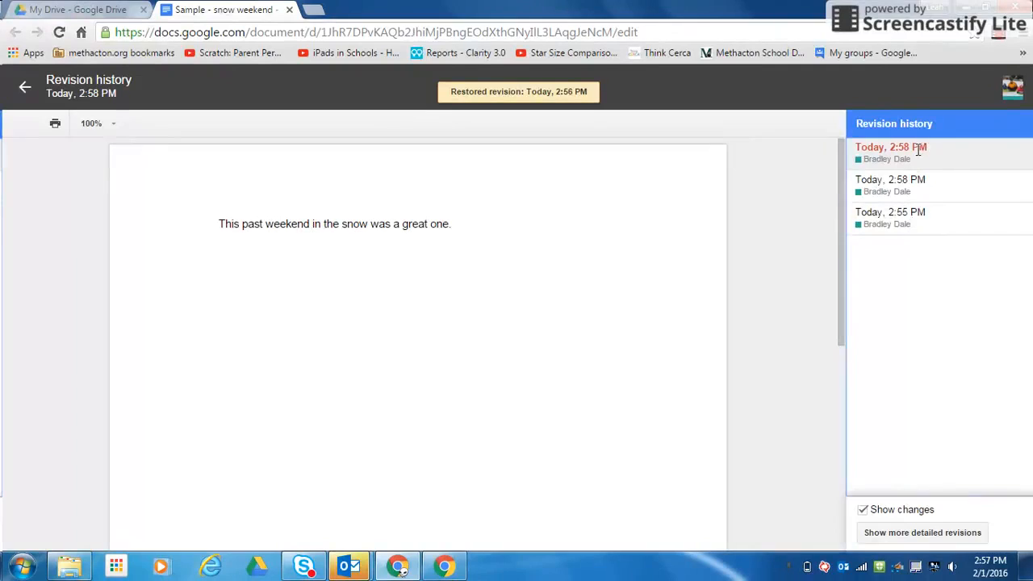
{"action": "left_click", "coordinate": [911, 533]}
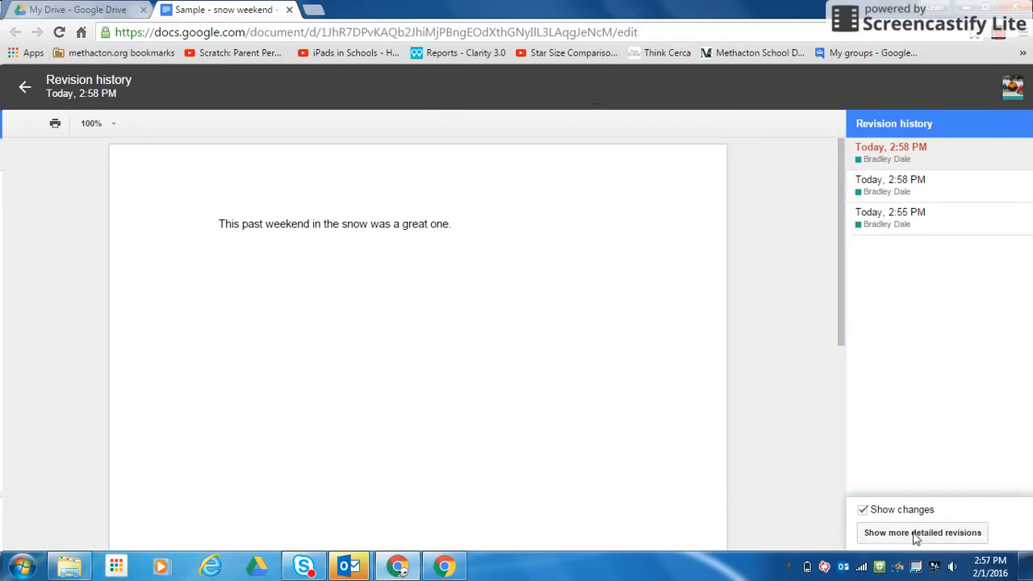
{"action": "left_click", "coordinate": [902, 180]}
{"action": "left_click", "coordinate": [909, 204]}
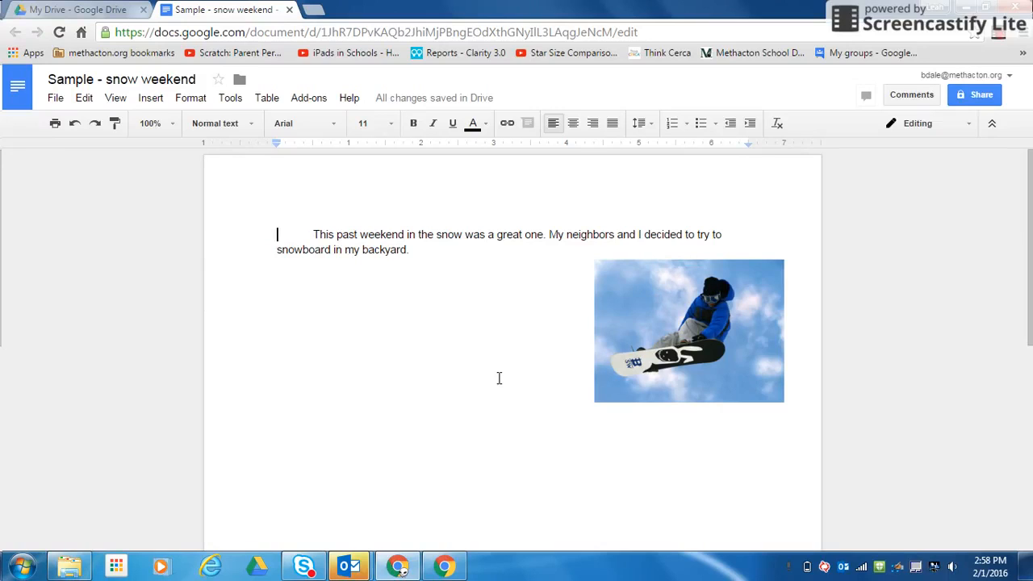
Move the snowboarder image to the left margin of the page, directly below the paragraph.
{"action": "left_click_drag", "start_coordinate": [663, 359], "coordinate": [357, 373]}
{"action": "left_click", "coordinate": [594, 387]}
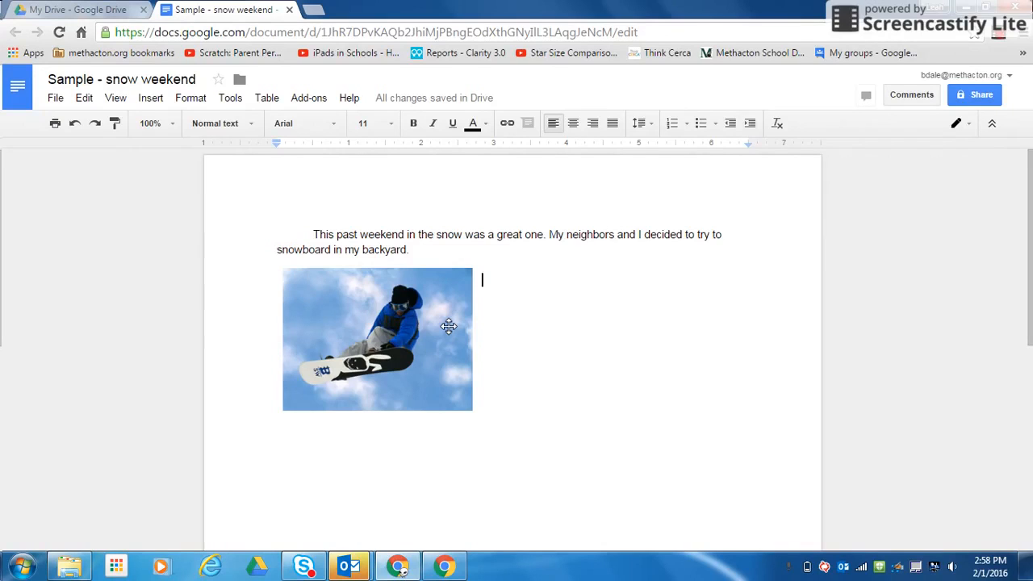
{"action": "left_click", "coordinate": [54, 100]}
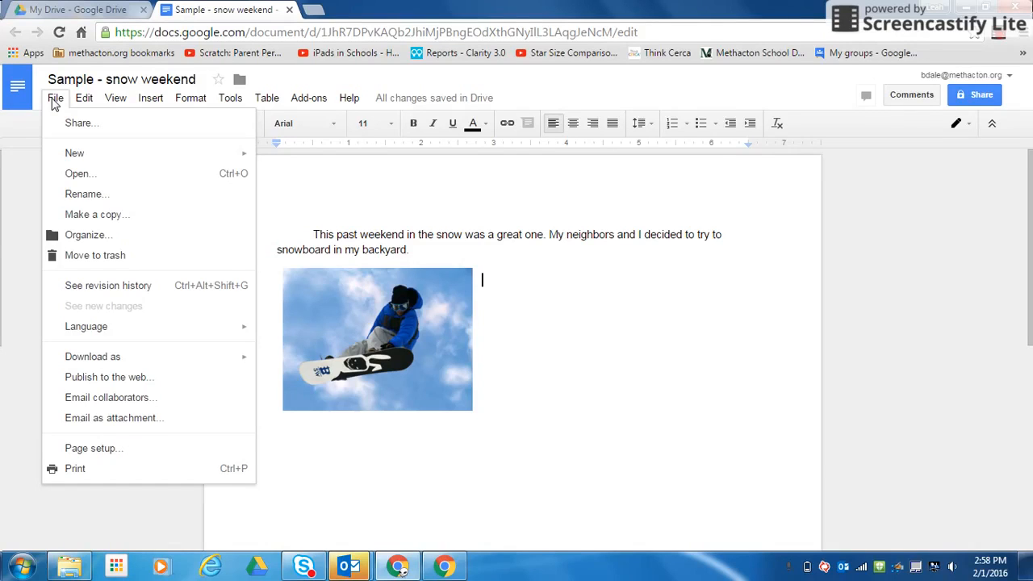
{"action": "left_click", "coordinate": [568, 380]}
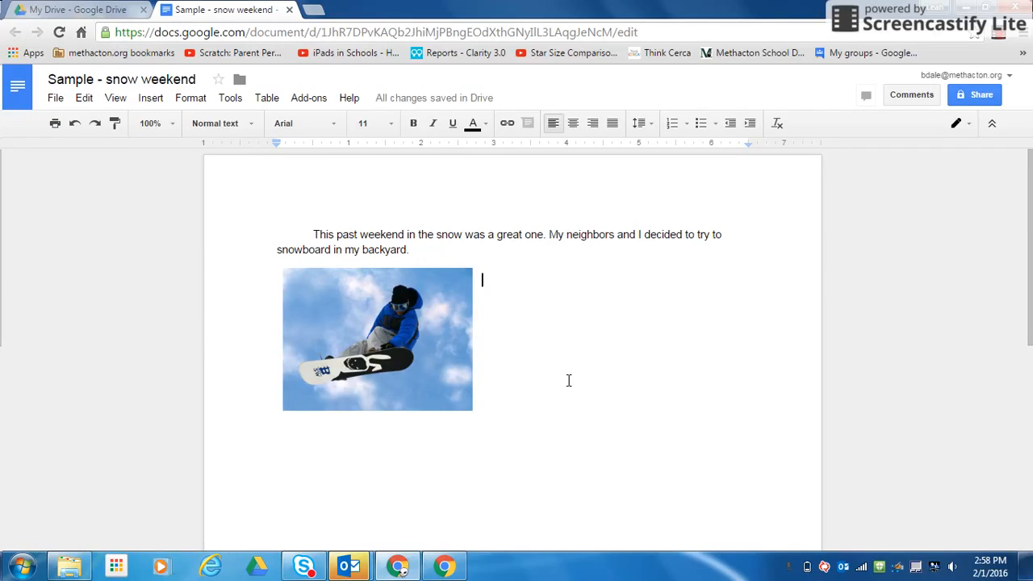
Open the document's sharing settings and add four colleagues as recipients of the invitation.
{"action": "left_click", "coordinate": [963, 97]}
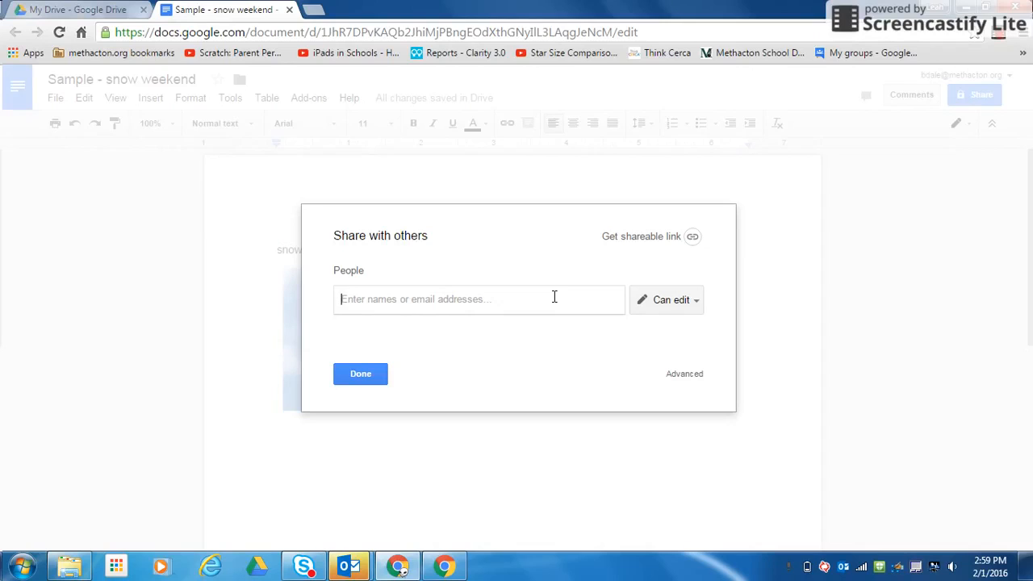
{"action": "type", "text": "pash"}
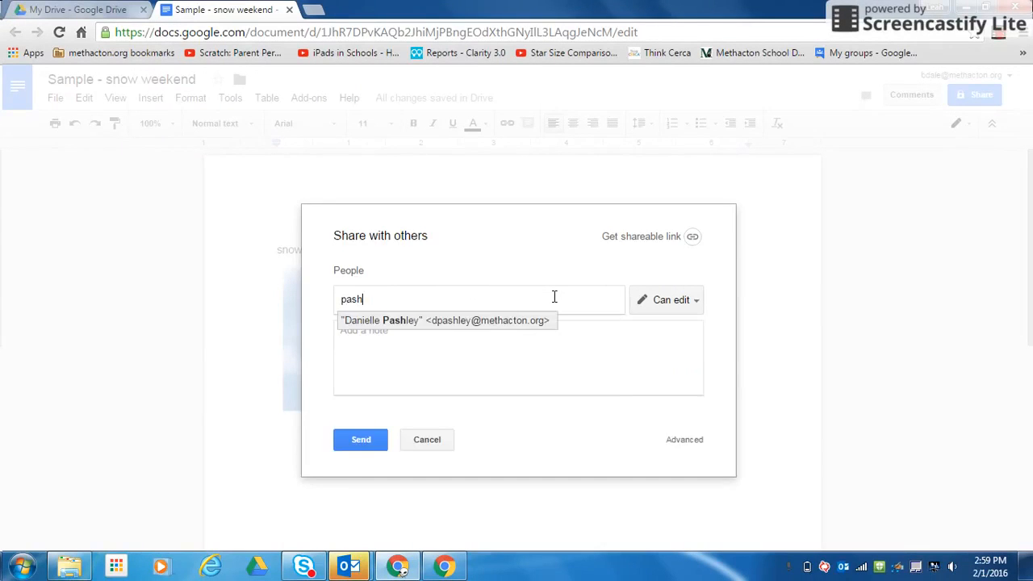
{"action": "left_click", "coordinate": [485, 322]}
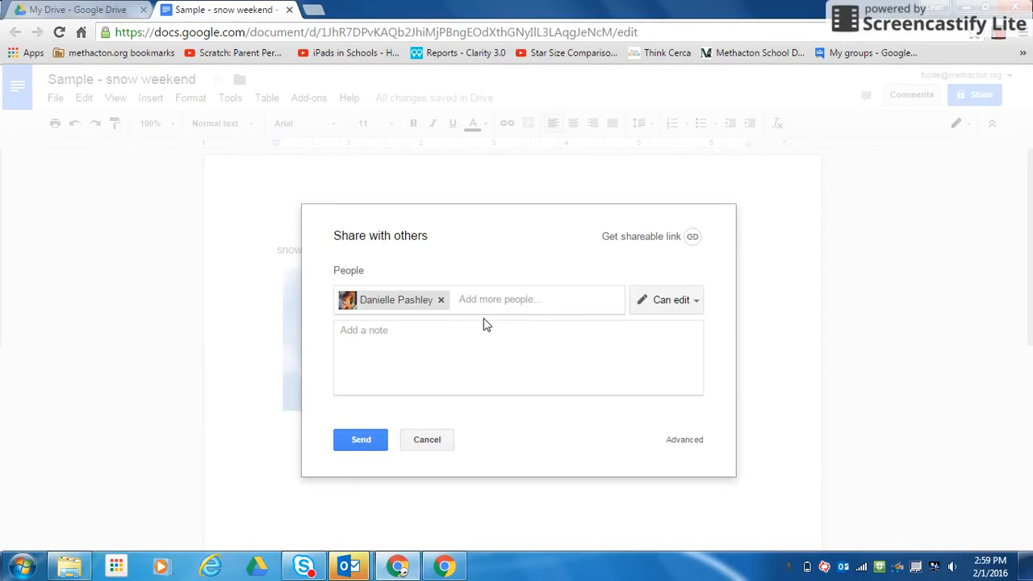
{"action": "type", "text": "land"}
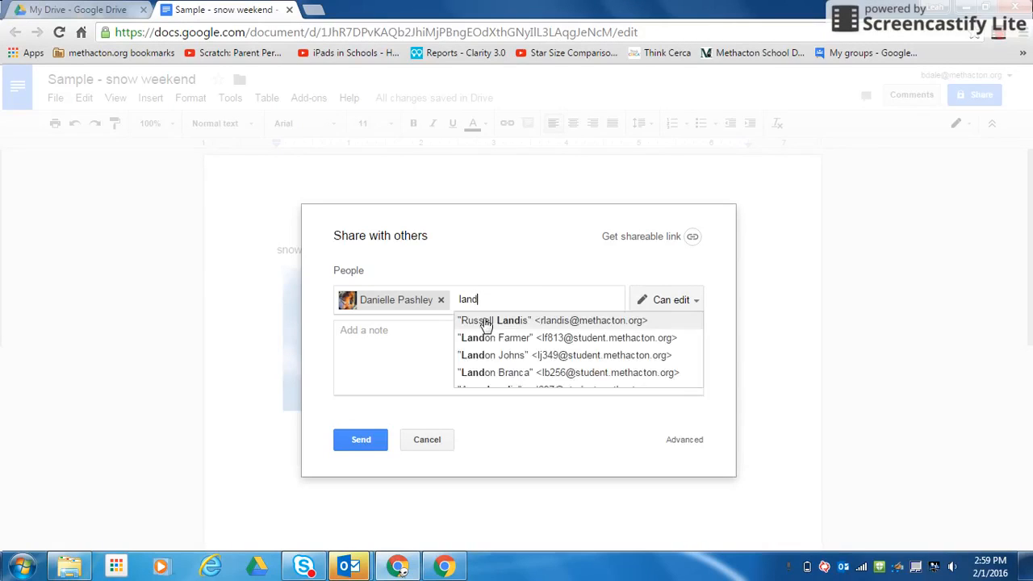
{"action": "left_click", "coordinate": [484, 319]}
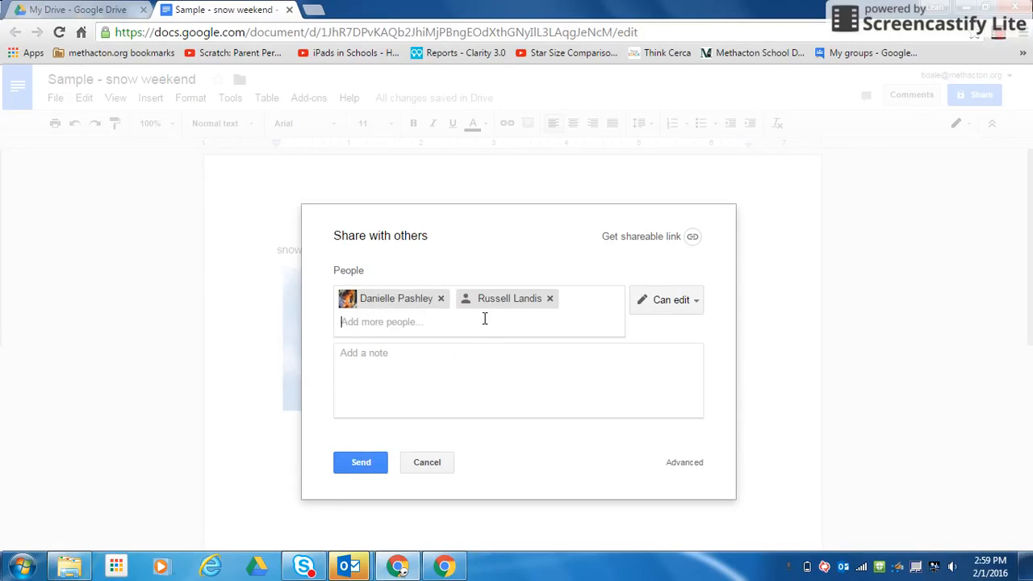
{"action": "type", "text": "holme"}
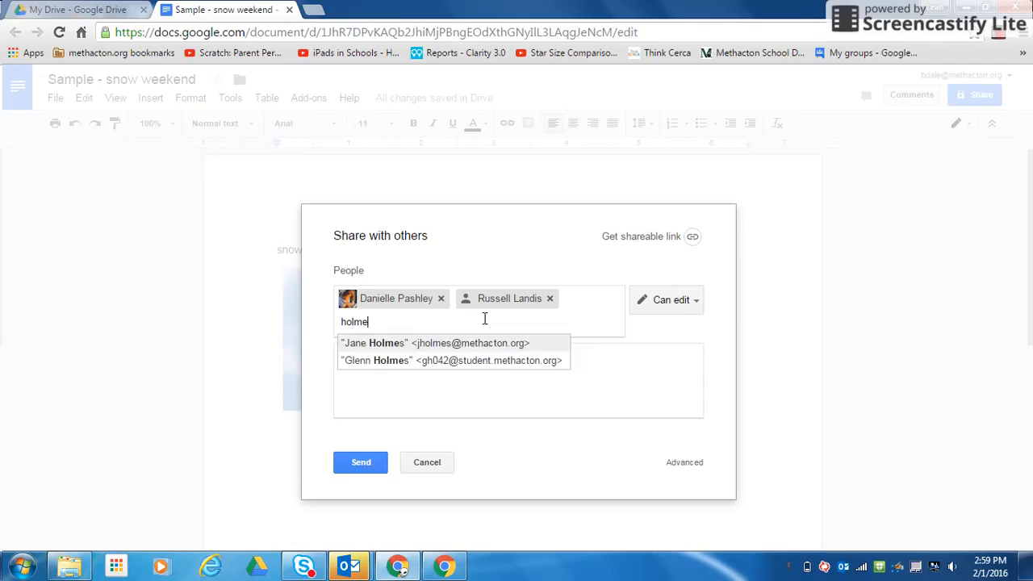
{"action": "left_click", "coordinate": [444, 344]}
{"action": "type", "text": "joer"}
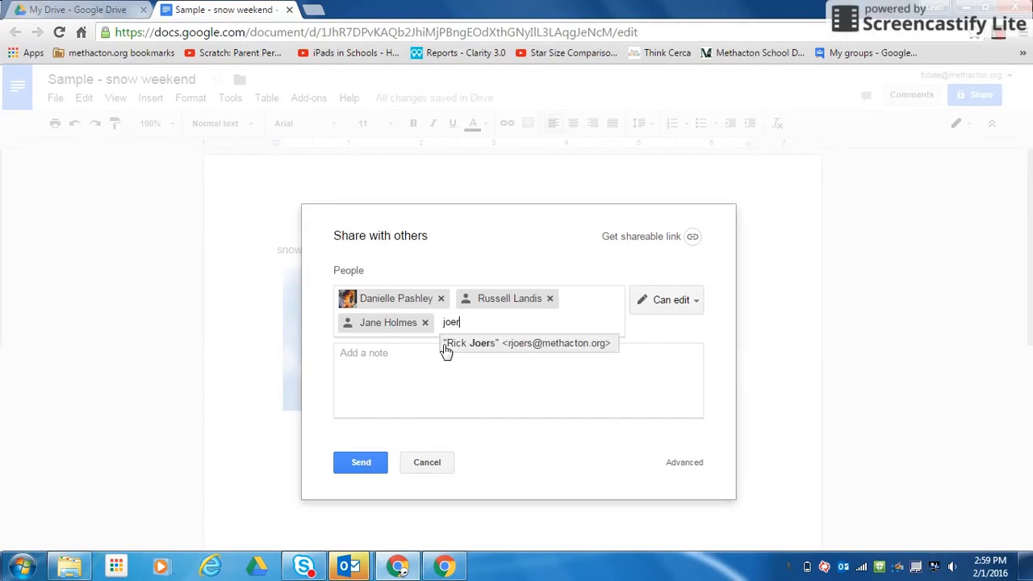
{"action": "left_click", "coordinate": [456, 345]}
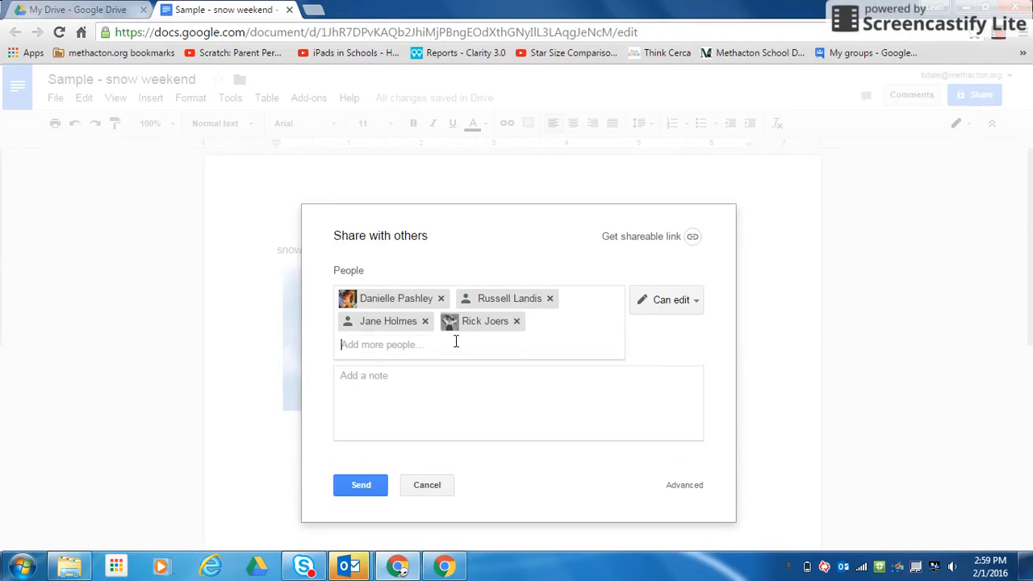
Add the note "Take a look at this." to the sharing invitation and look at the available permission levels.
{"action": "left_click", "coordinate": [471, 396]}
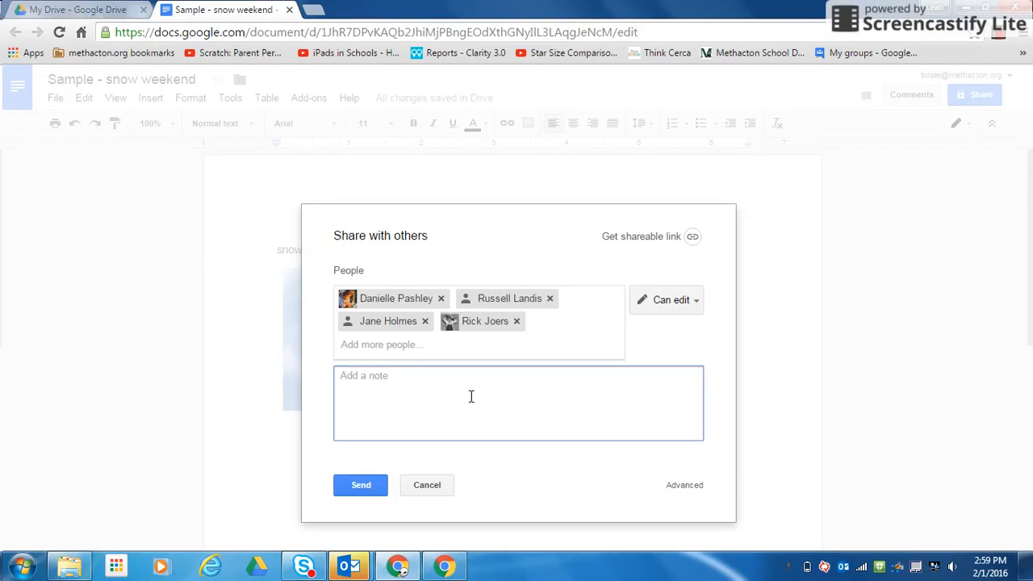
{"action": "type", "text": "Take a look at this."}
{"action": "left_click", "coordinate": [691, 308]}
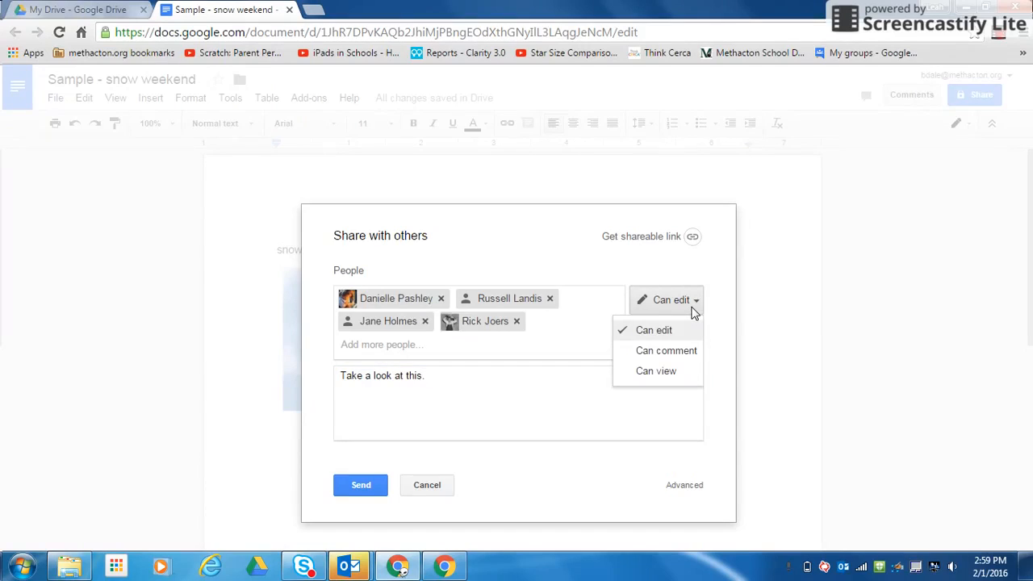
{"action": "left_click", "coordinate": [698, 301]}
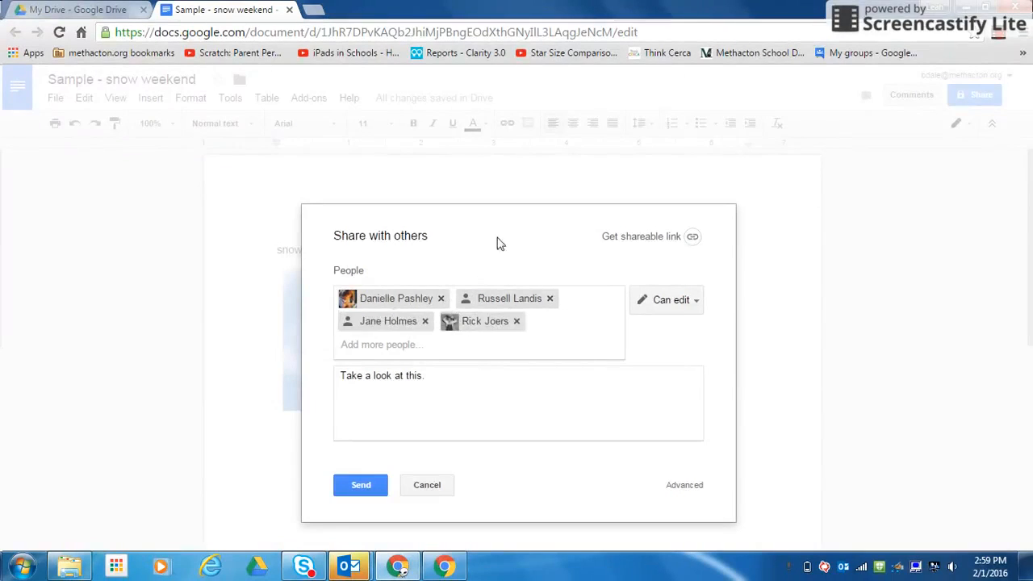
{"action": "left_click_drag", "start_coordinate": [532, 226], "coordinate": [589, 198]}
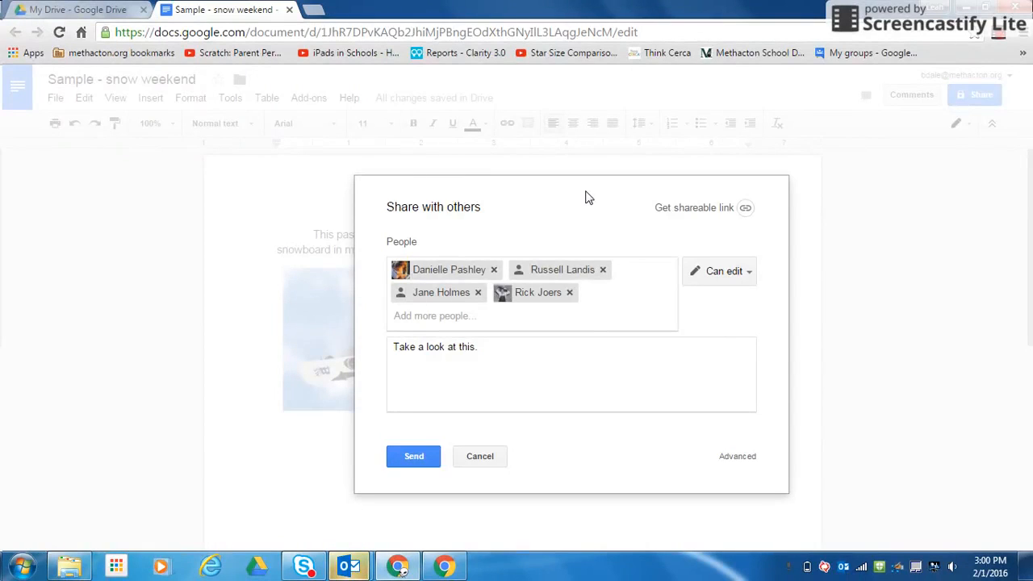
Switch the recipients' permission between Can comment and Can view, ending on Can comment, and cancel the invitation.
{"action": "left_click", "coordinate": [749, 284]}
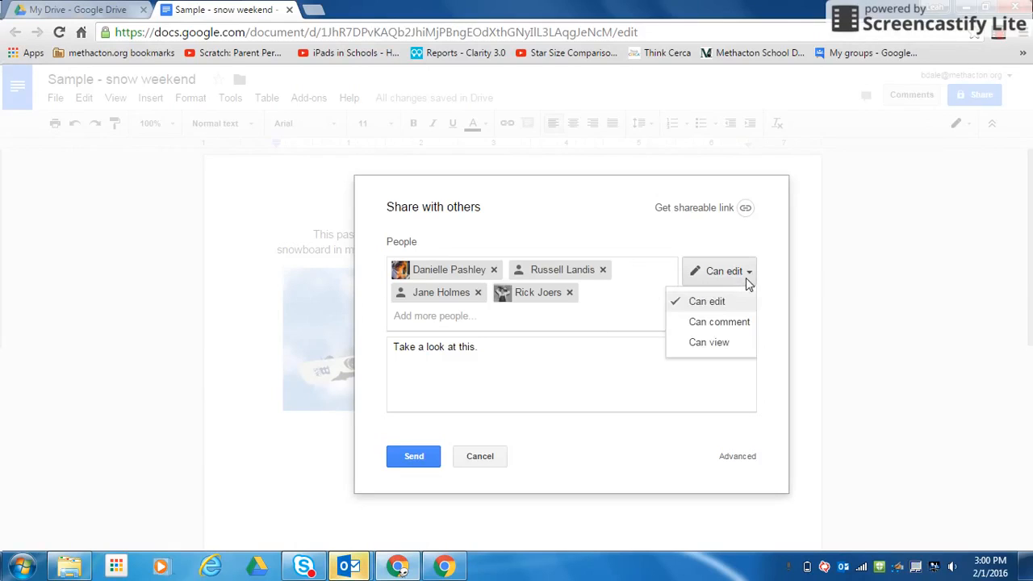
{"action": "left_click", "coordinate": [740, 322]}
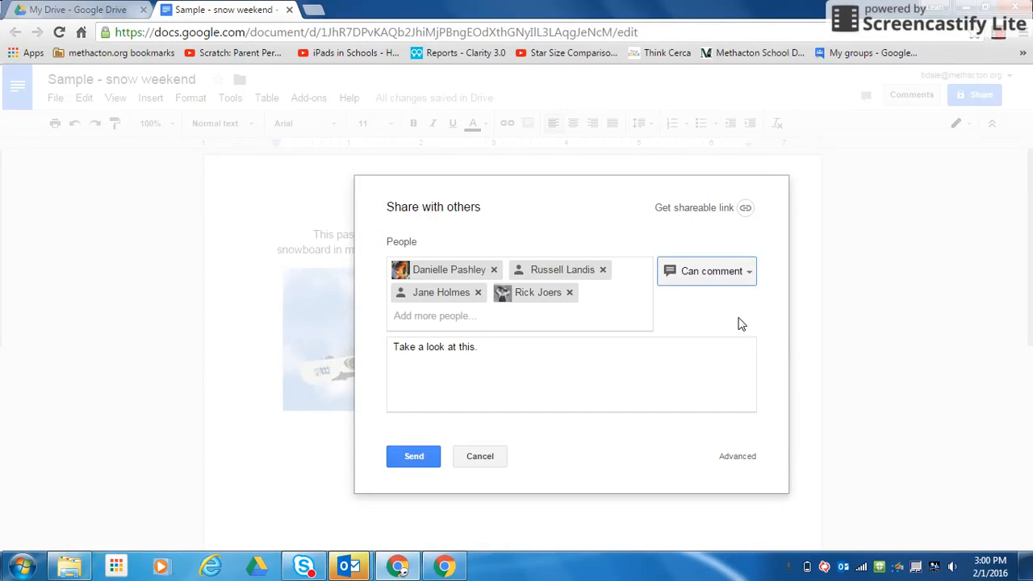
{"action": "left_click", "coordinate": [743, 276]}
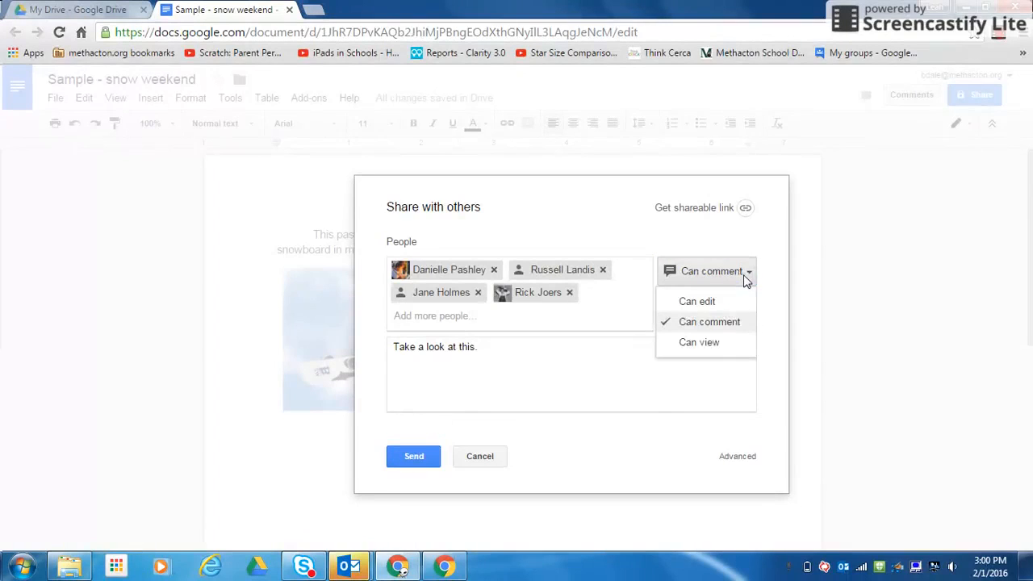
{"action": "left_click", "coordinate": [720, 344]}
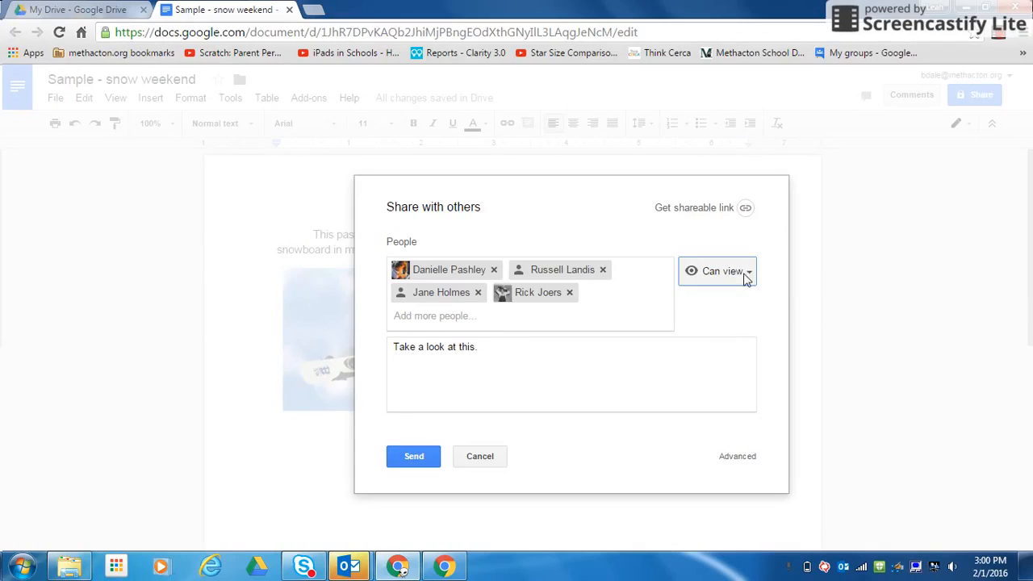
{"action": "left_click", "coordinate": [744, 276]}
{"action": "left_click", "coordinate": [726, 321]}
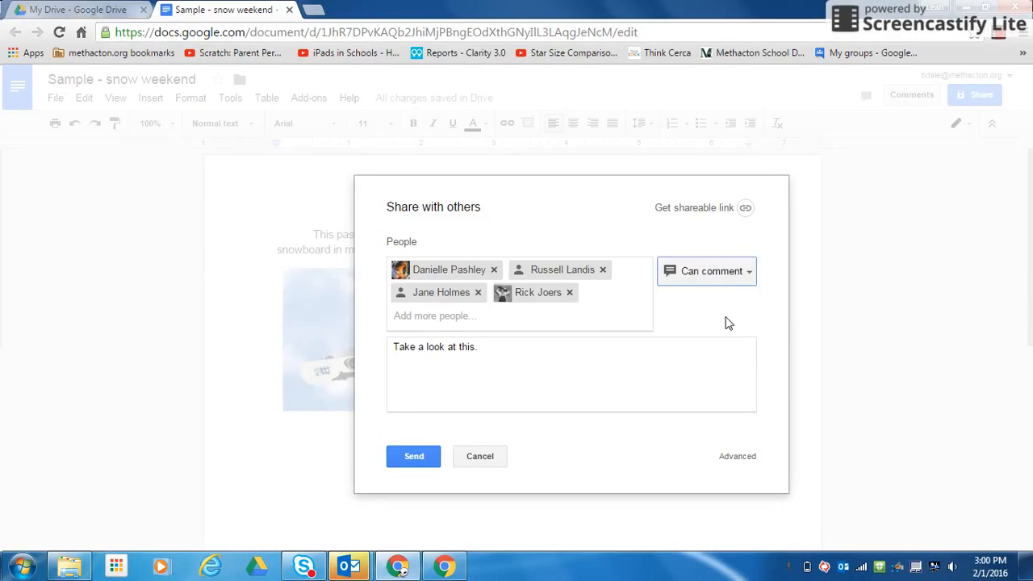
{"action": "left_click", "coordinate": [480, 457]}
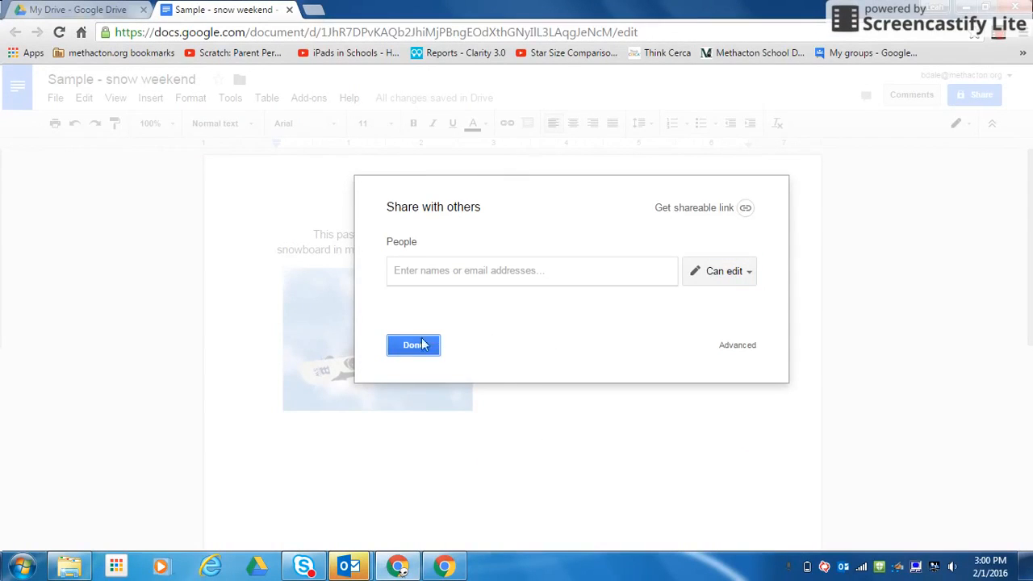
Turn on link sharing with view access for anyone in the school district who has the link, and finish sharing.
{"action": "left_click", "coordinate": [696, 210]}
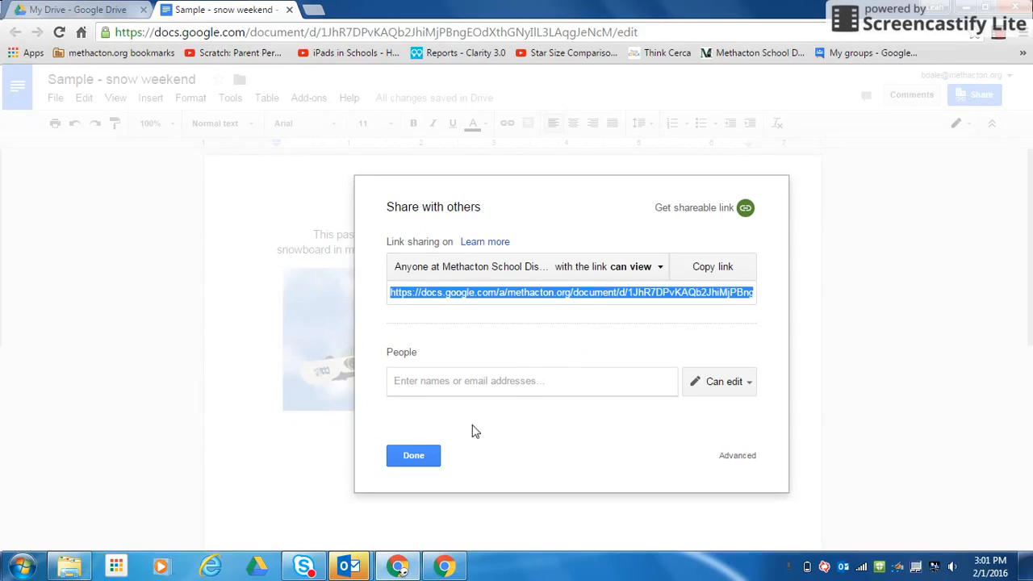
{"action": "left_click", "coordinate": [411, 457]}
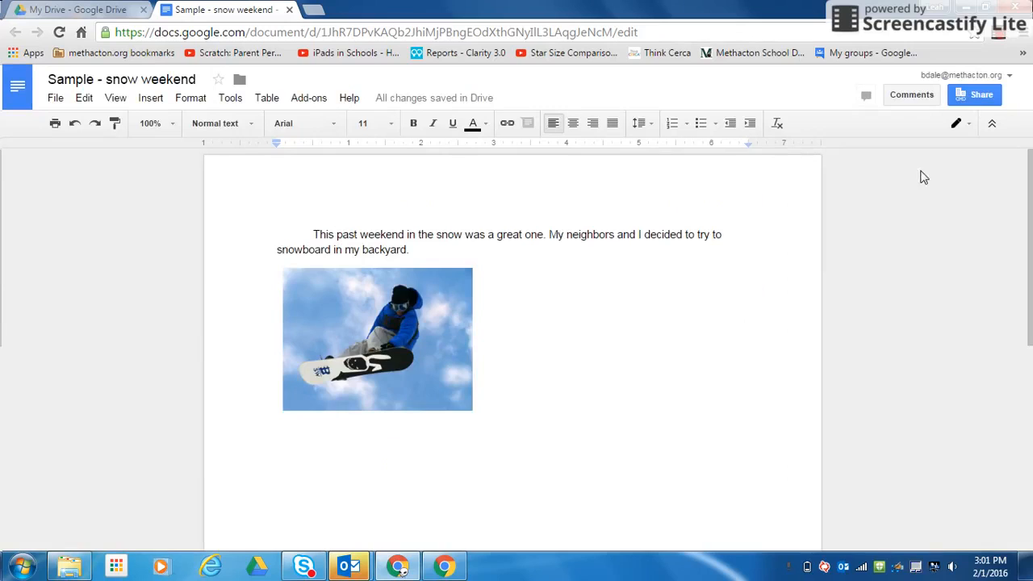
Add the comment "Take a look at this sentence and..." to the sentence about snowboarding with the neighbors.
{"action": "left_click", "coordinate": [413, 250]}
{"action": "left_click_drag", "start_coordinate": [412, 251], "coordinate": [548, 235]}
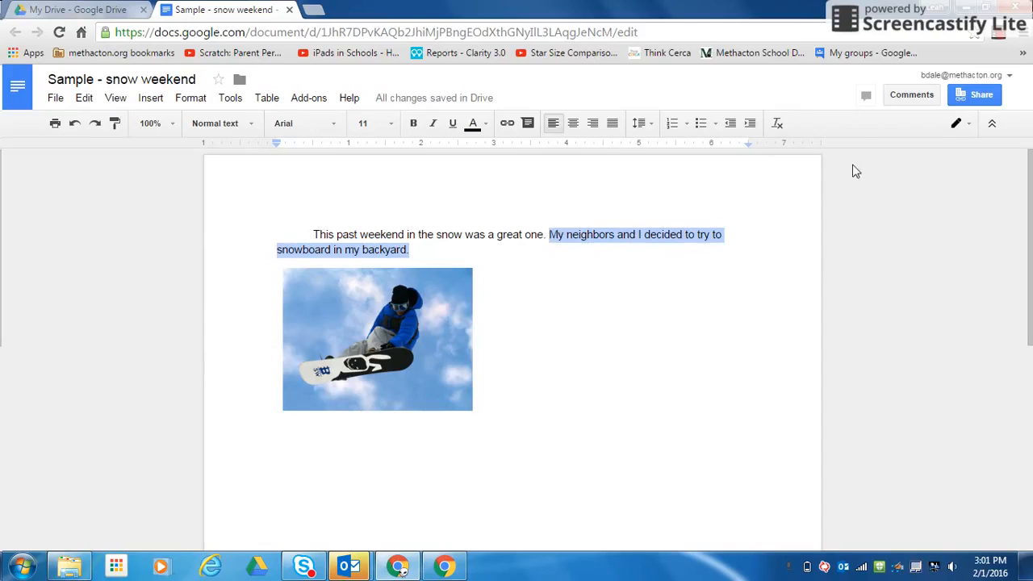
{"action": "left_click", "coordinate": [909, 96]}
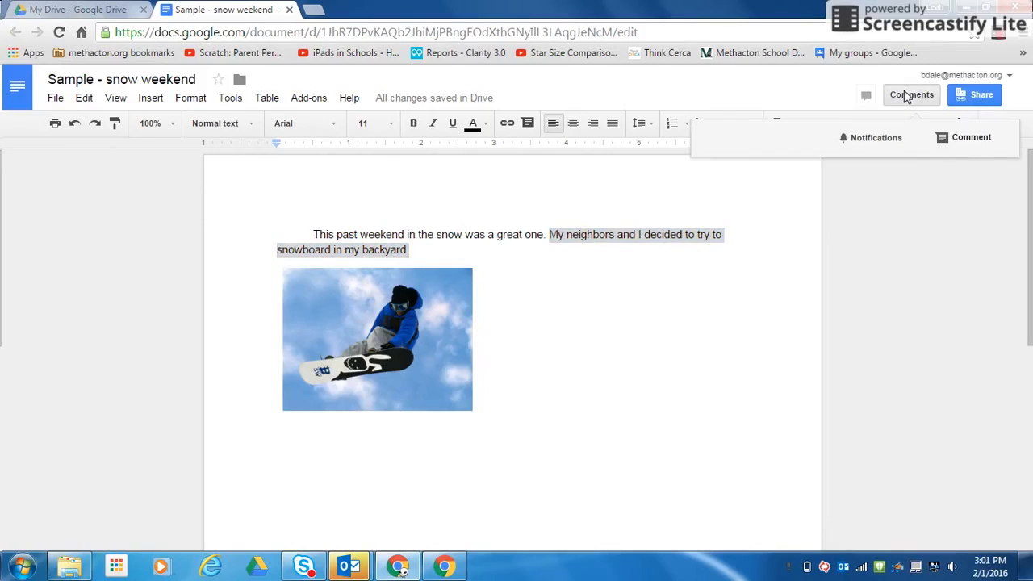
{"action": "left_click", "coordinate": [969, 139]}
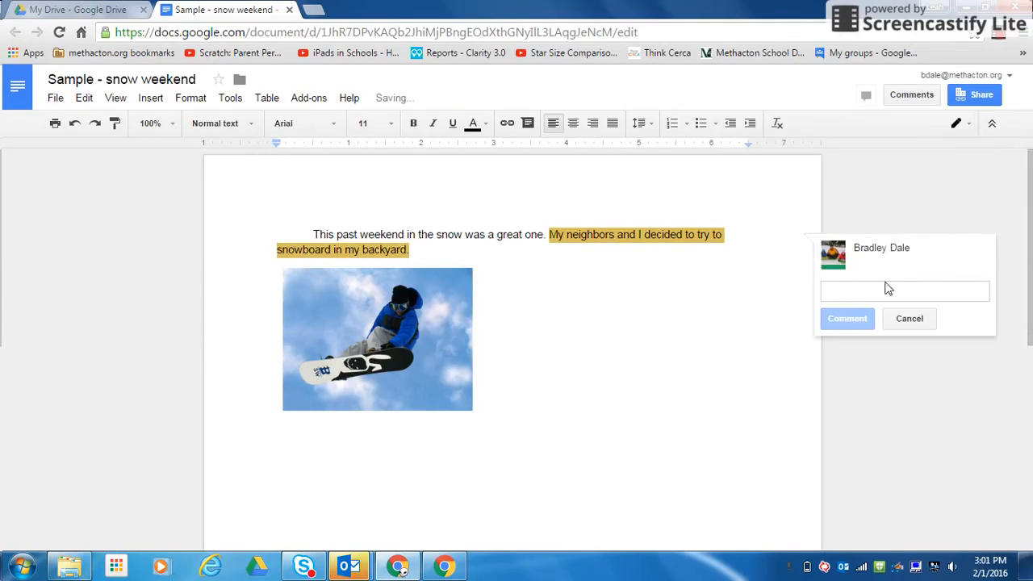
{"action": "type", "text": "Ta"}
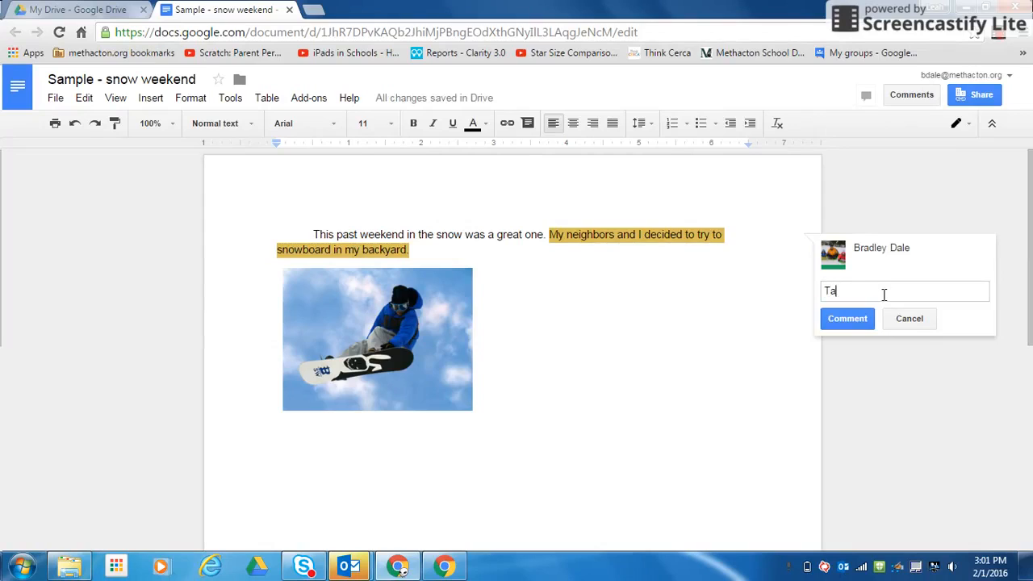
{"action": "type", "text": "ke a look at this sentence and"}
{"action": "left_click", "coordinate": [855, 320]}
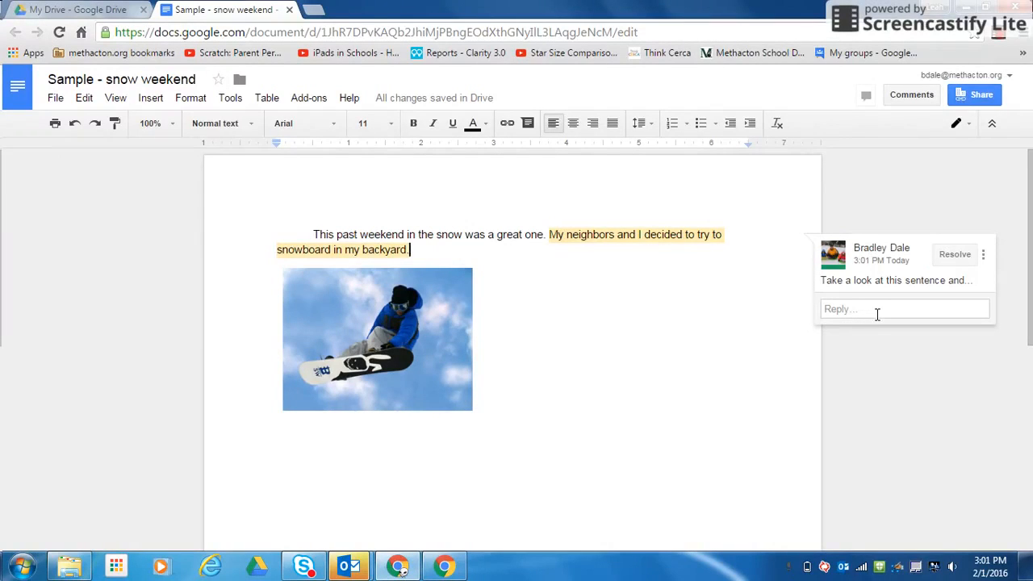
Start a reply to the comment with a +mention of a colleague chosen from the suggested e-mail addresses.
{"action": "left_click", "coordinate": [877, 314]}
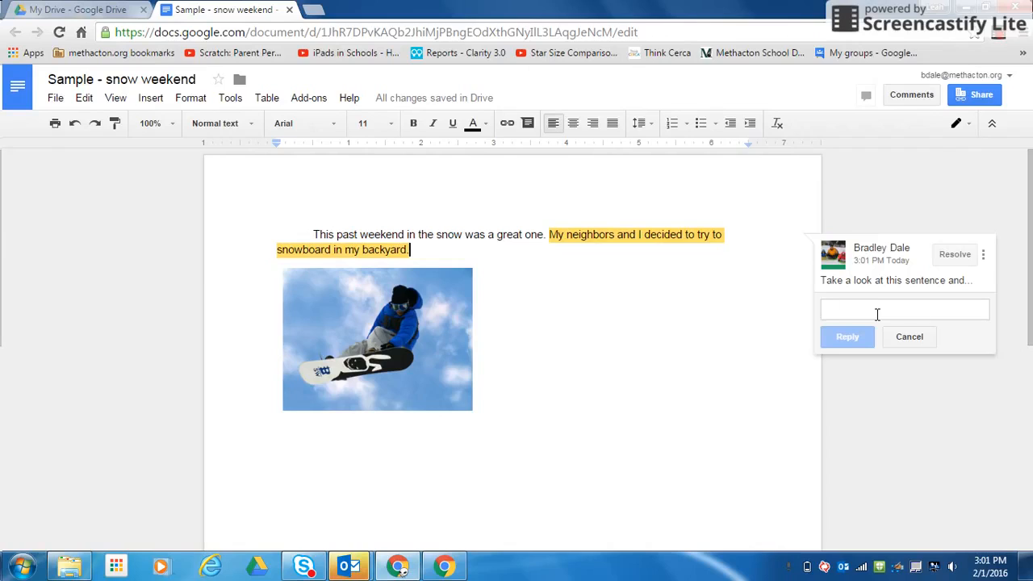
{"action": "type", "text": "+"}
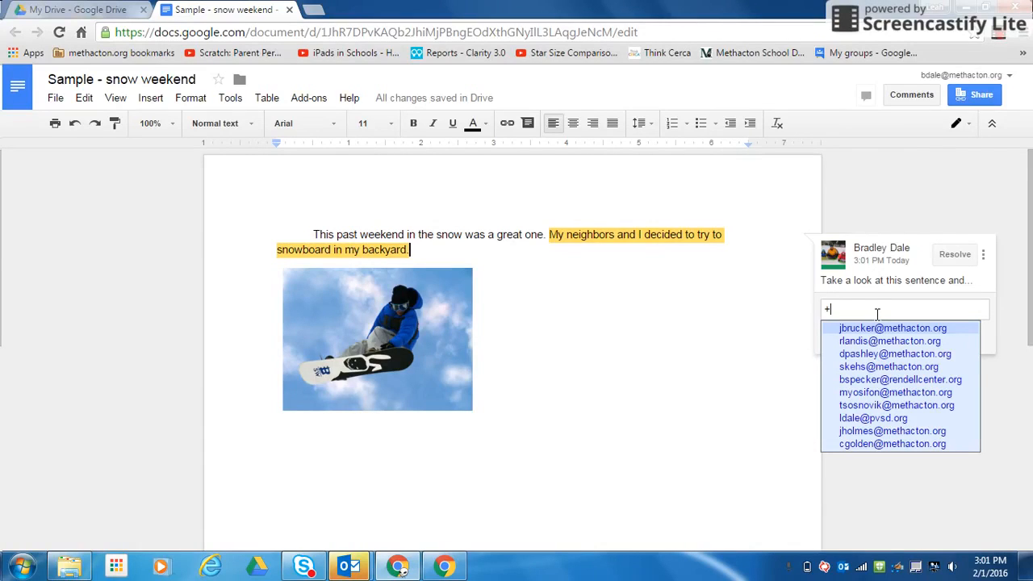
{"action": "type", "text": "land"}
{"action": "key", "text": "BackSpace"}
{"action": "key", "text": "BackSpace"}
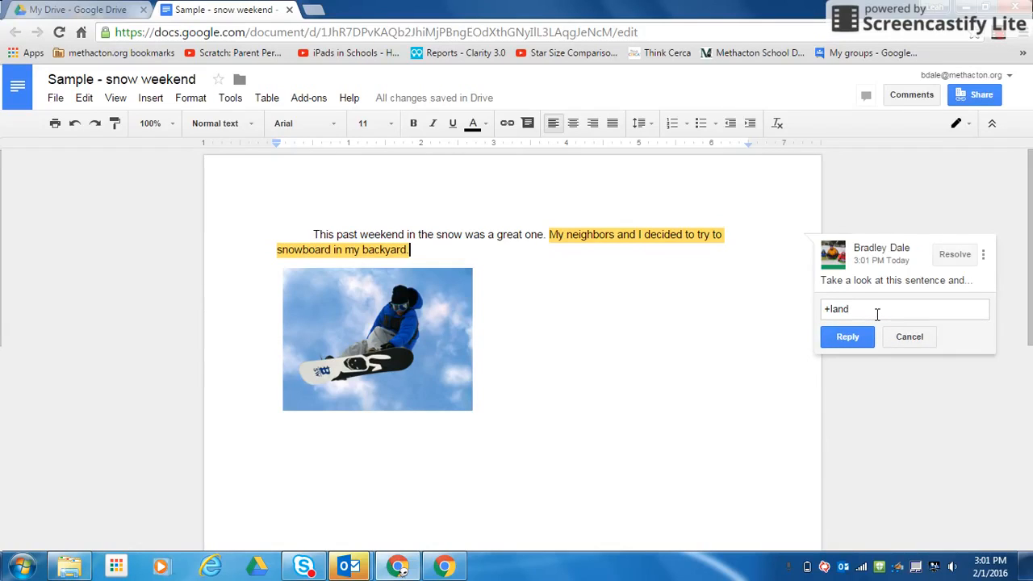
{"action": "key", "text": "BackSpace"}
{"action": "key", "text": "BackSpace"}
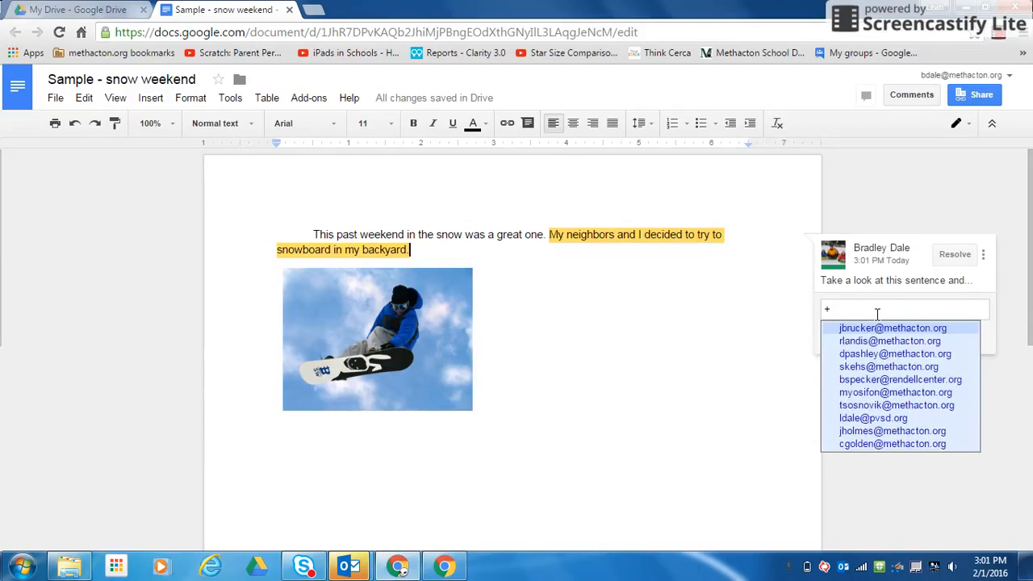
{"action": "type", "text": "l"}
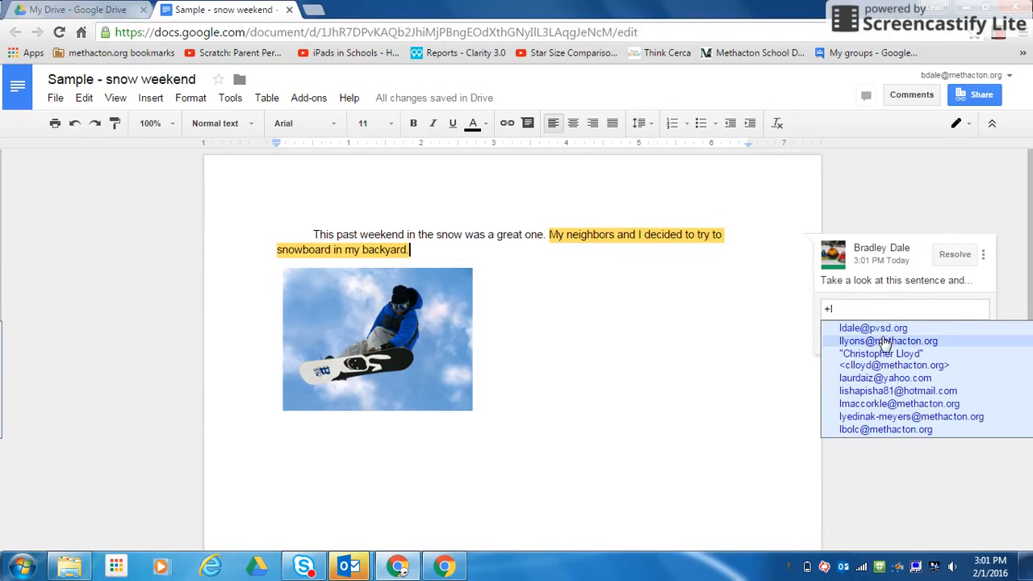
{"action": "left_click", "coordinate": [886, 343]}
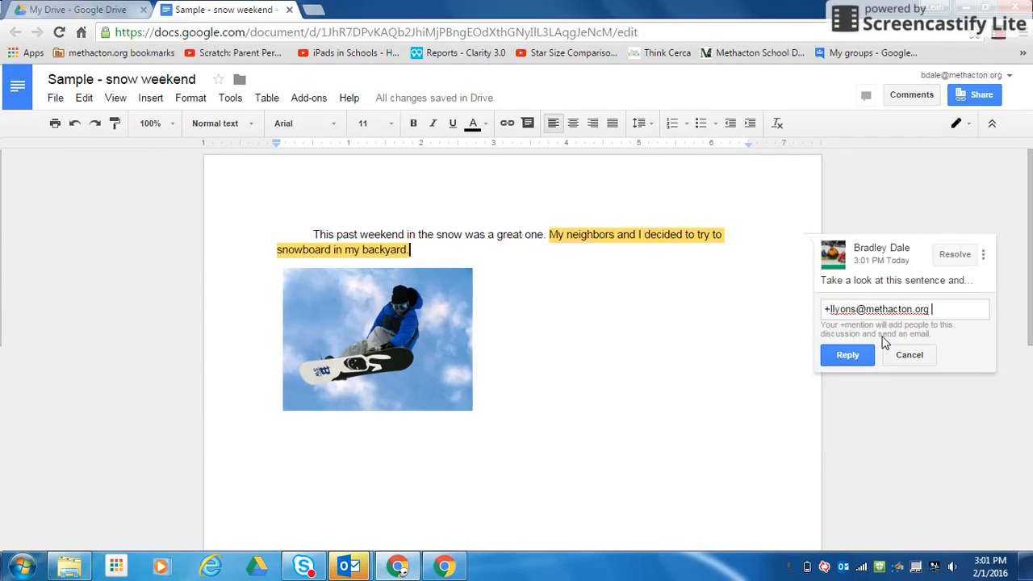
Delete the colleague's mention from the reply and cancel the reply.
{"action": "key", "text": "BackSpace"}
{"action": "key", "text": "BackSpace"}
{"action": "key", "text": "BackSpace"}
{"action": "key", "text": "BackSpace"}
{"action": "key", "text": "BackSpace"}
{"action": "key", "text": "BackSpace"}
{"action": "key", "text": "BackSpace"}
{"action": "key", "text": "BackSpace"}
{"action": "key", "text": "BackSpace"}
{"action": "key", "text": "BackSpace"}
{"action": "key", "text": "BackSpace"}
{"action": "key", "text": "BackSpace"}
{"action": "key", "text": "BackSpace"}
{"action": "key", "text": "BackSpace"}
{"action": "key", "text": "BackSpace"}
{"action": "key", "text": "BackSpace"}
{"action": "key", "text": "BackSpace"}
{"action": "key", "text": "BackSpace"}
{"action": "key", "text": "BackSpace"}
{"action": "key", "text": "BackSpace"}
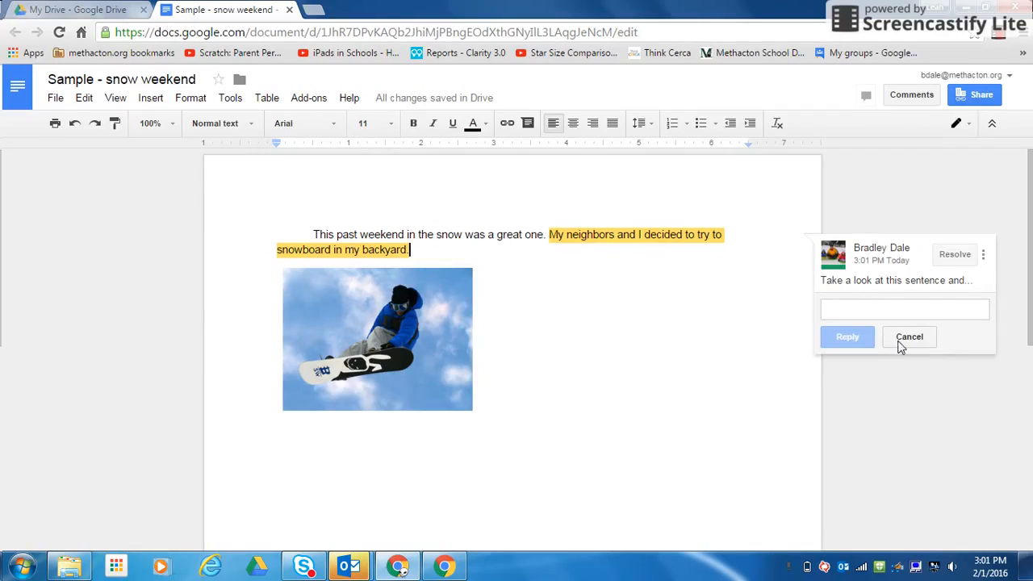
{"action": "left_click", "coordinate": [902, 345]}
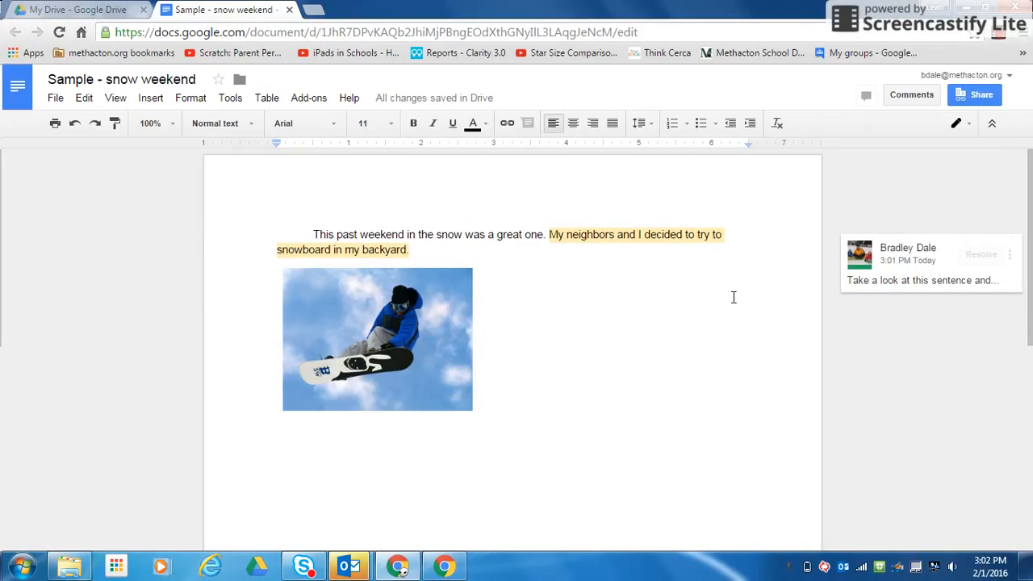
Resolve the comment on the snowboarding sentence, look at its entry in the comment history, and close the history.
{"action": "left_click", "coordinate": [978, 257]}
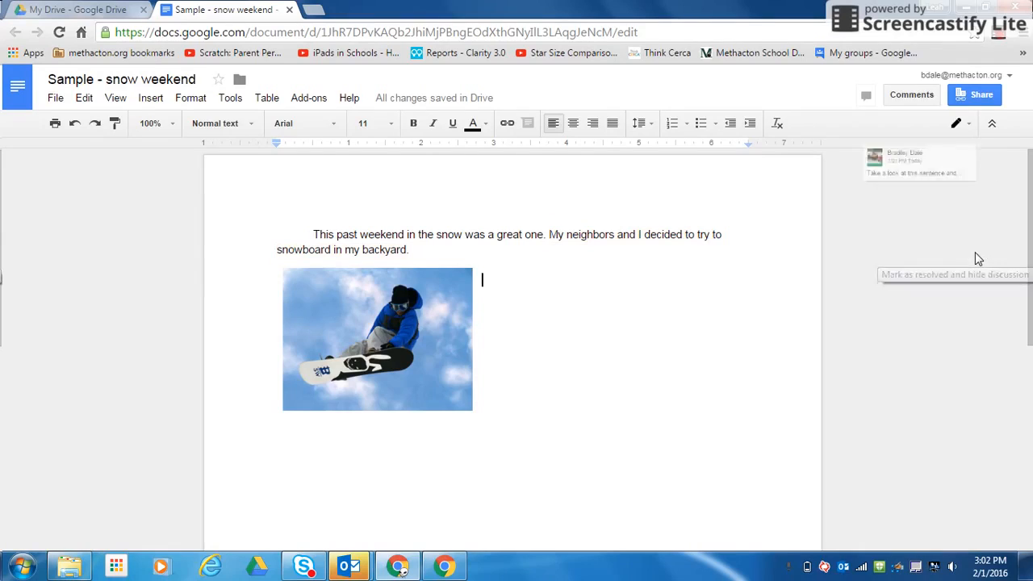
{"action": "left_click", "coordinate": [914, 97]}
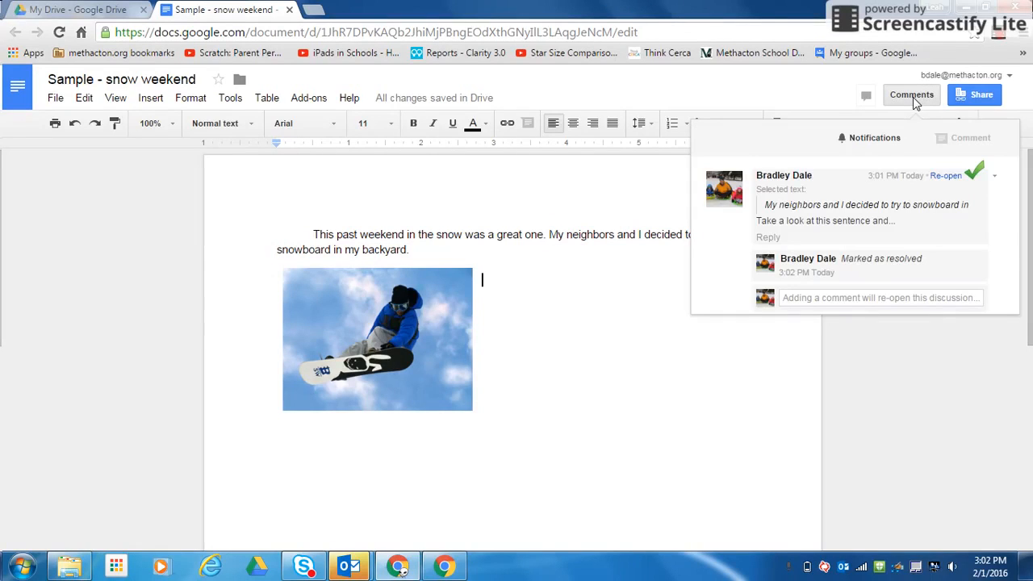
{"action": "right_click", "coordinate": [936, 179]}
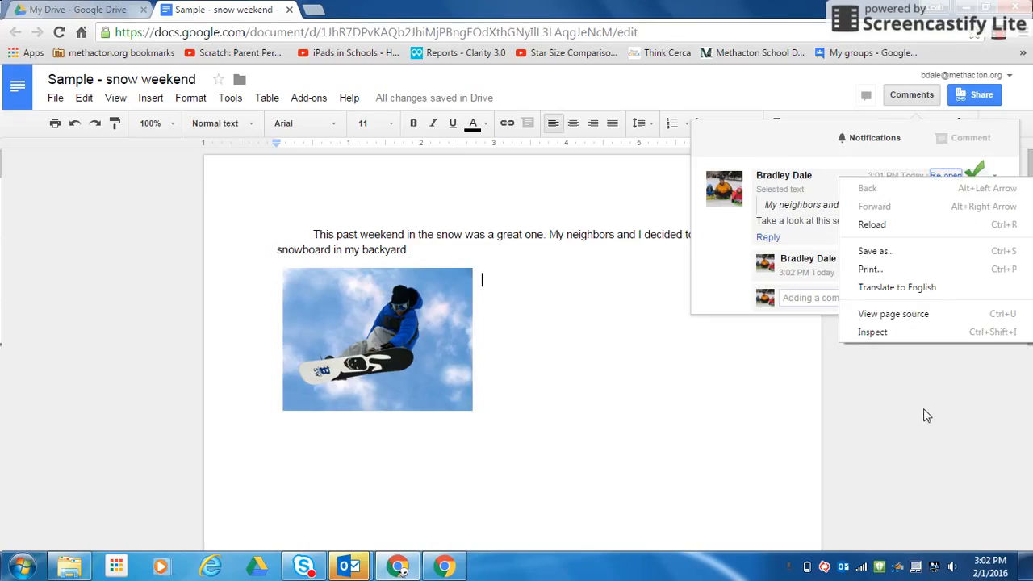
{"action": "left_click", "coordinate": [929, 457]}
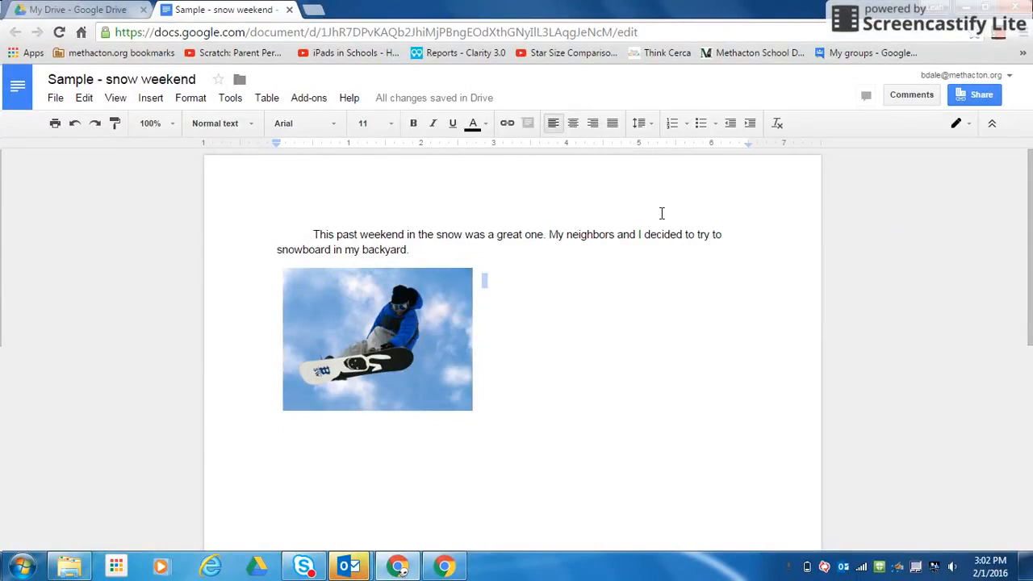